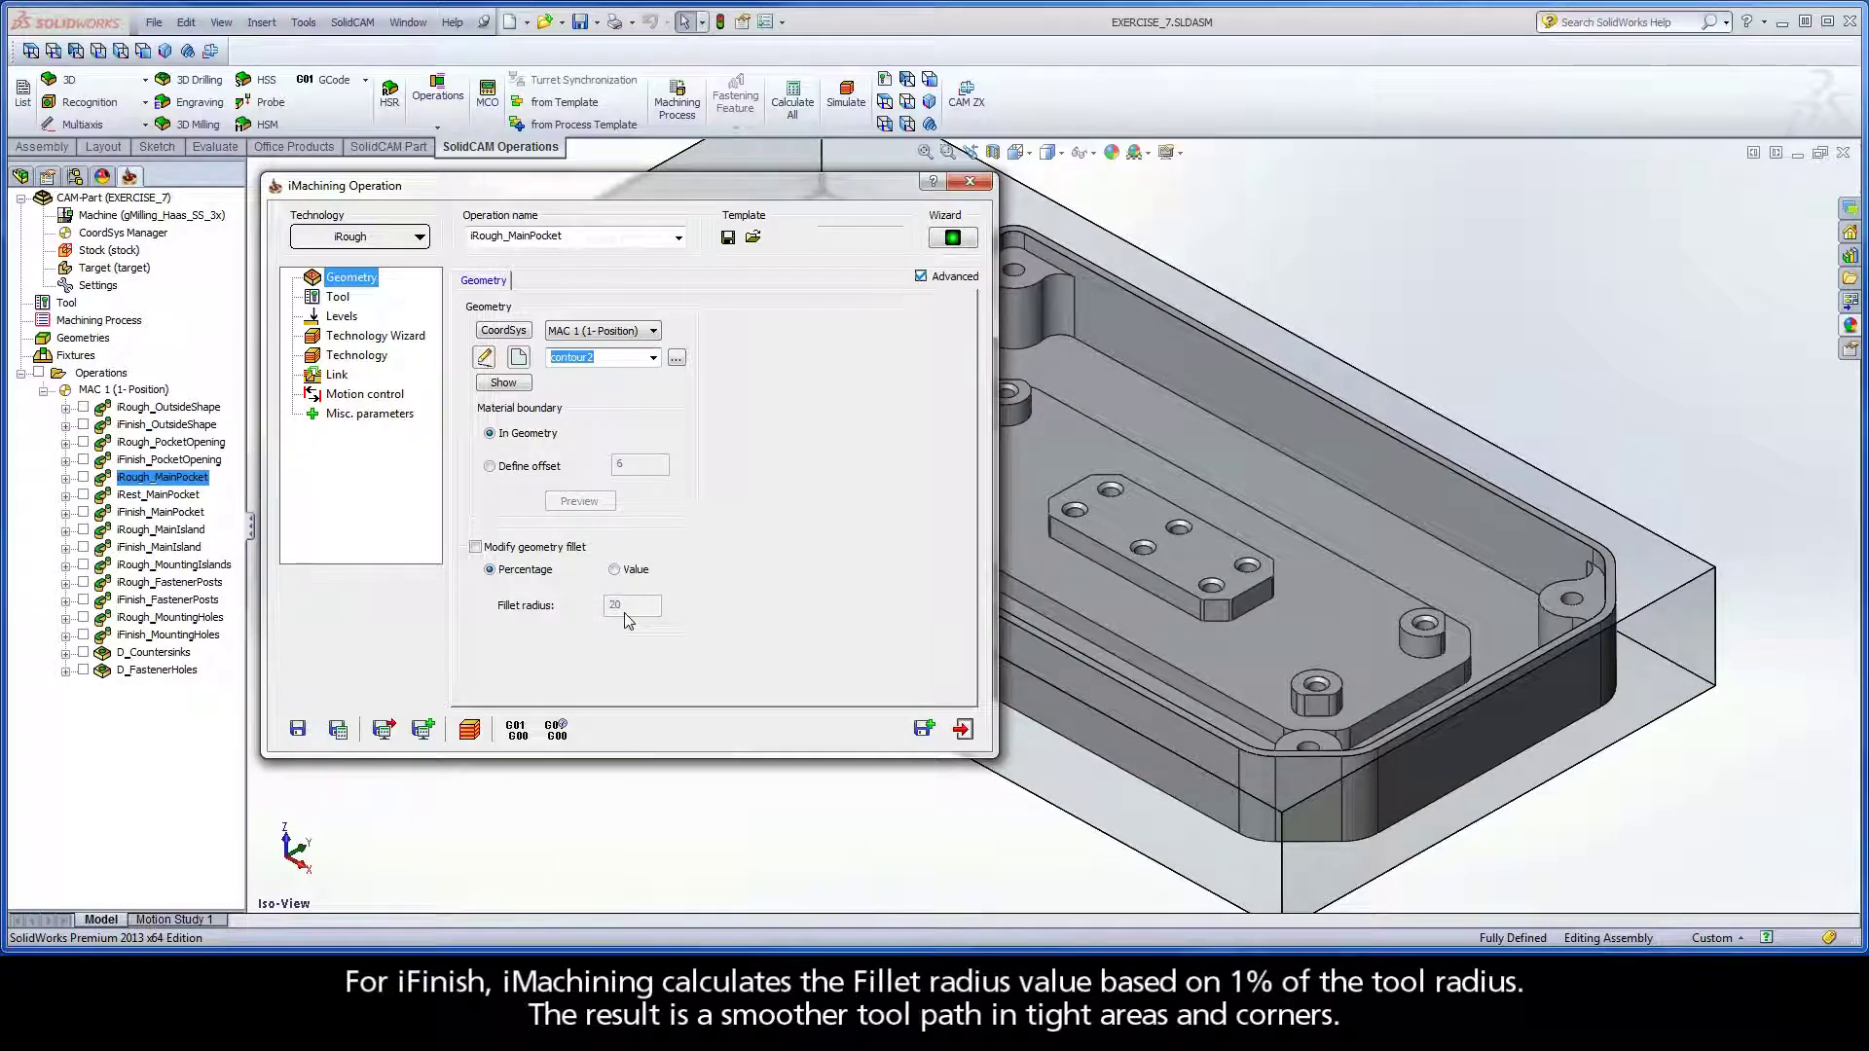
- Inspect the tool data of iRough_MainPocket and compare its default geometry fillet radius as a value and as a percentage
left_click(339, 296)
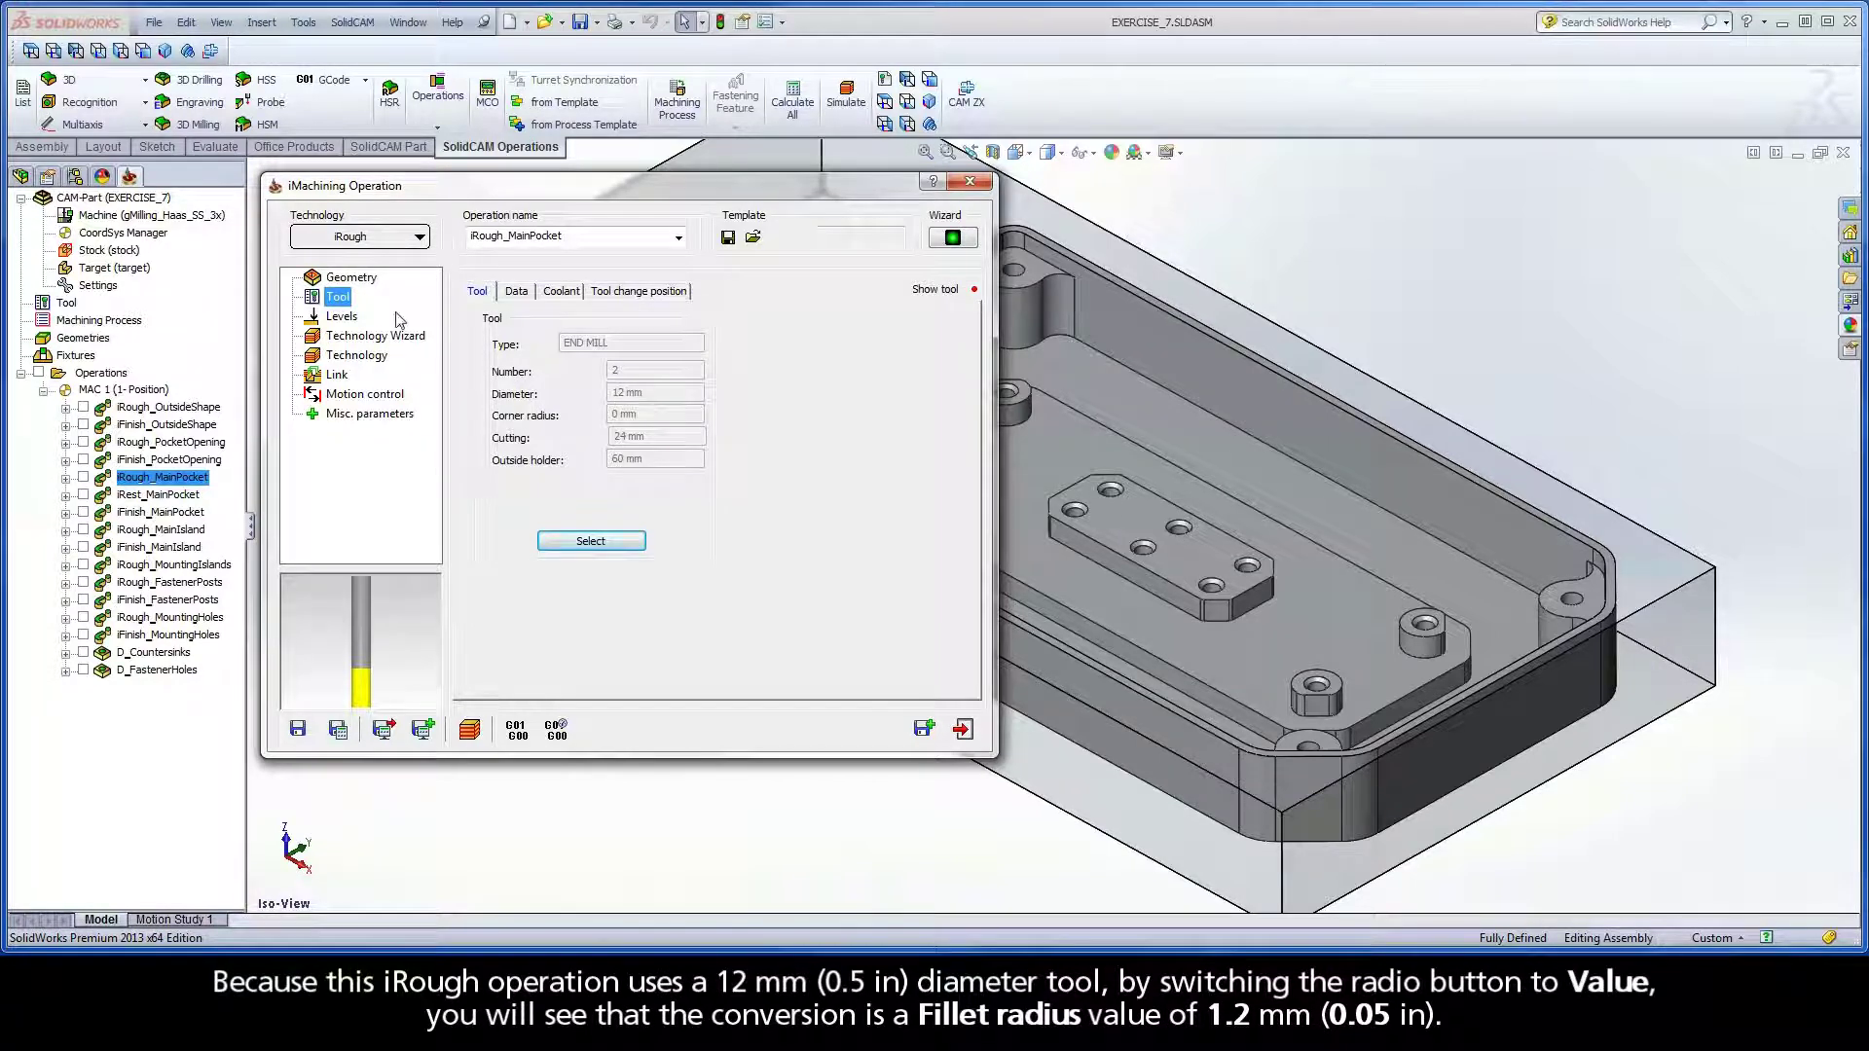
left_click(373, 283)
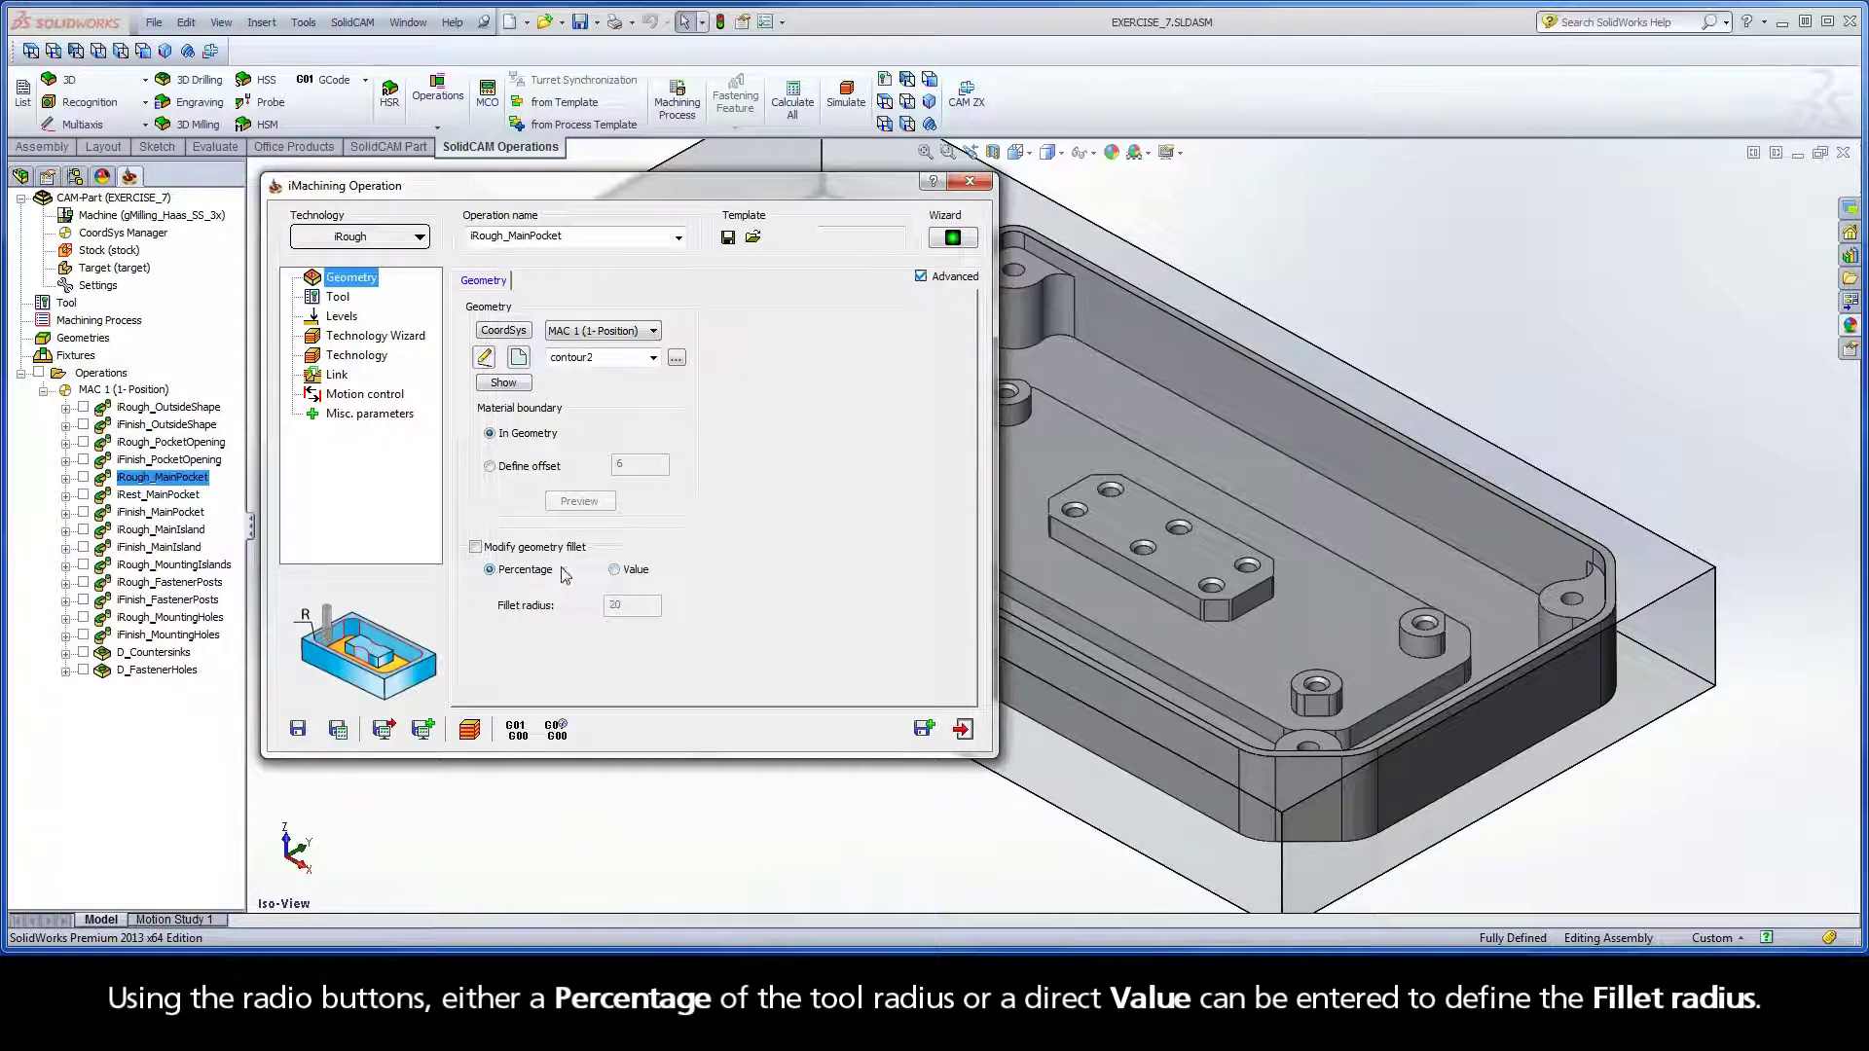
left_click(614, 570)
left_click(489, 571)
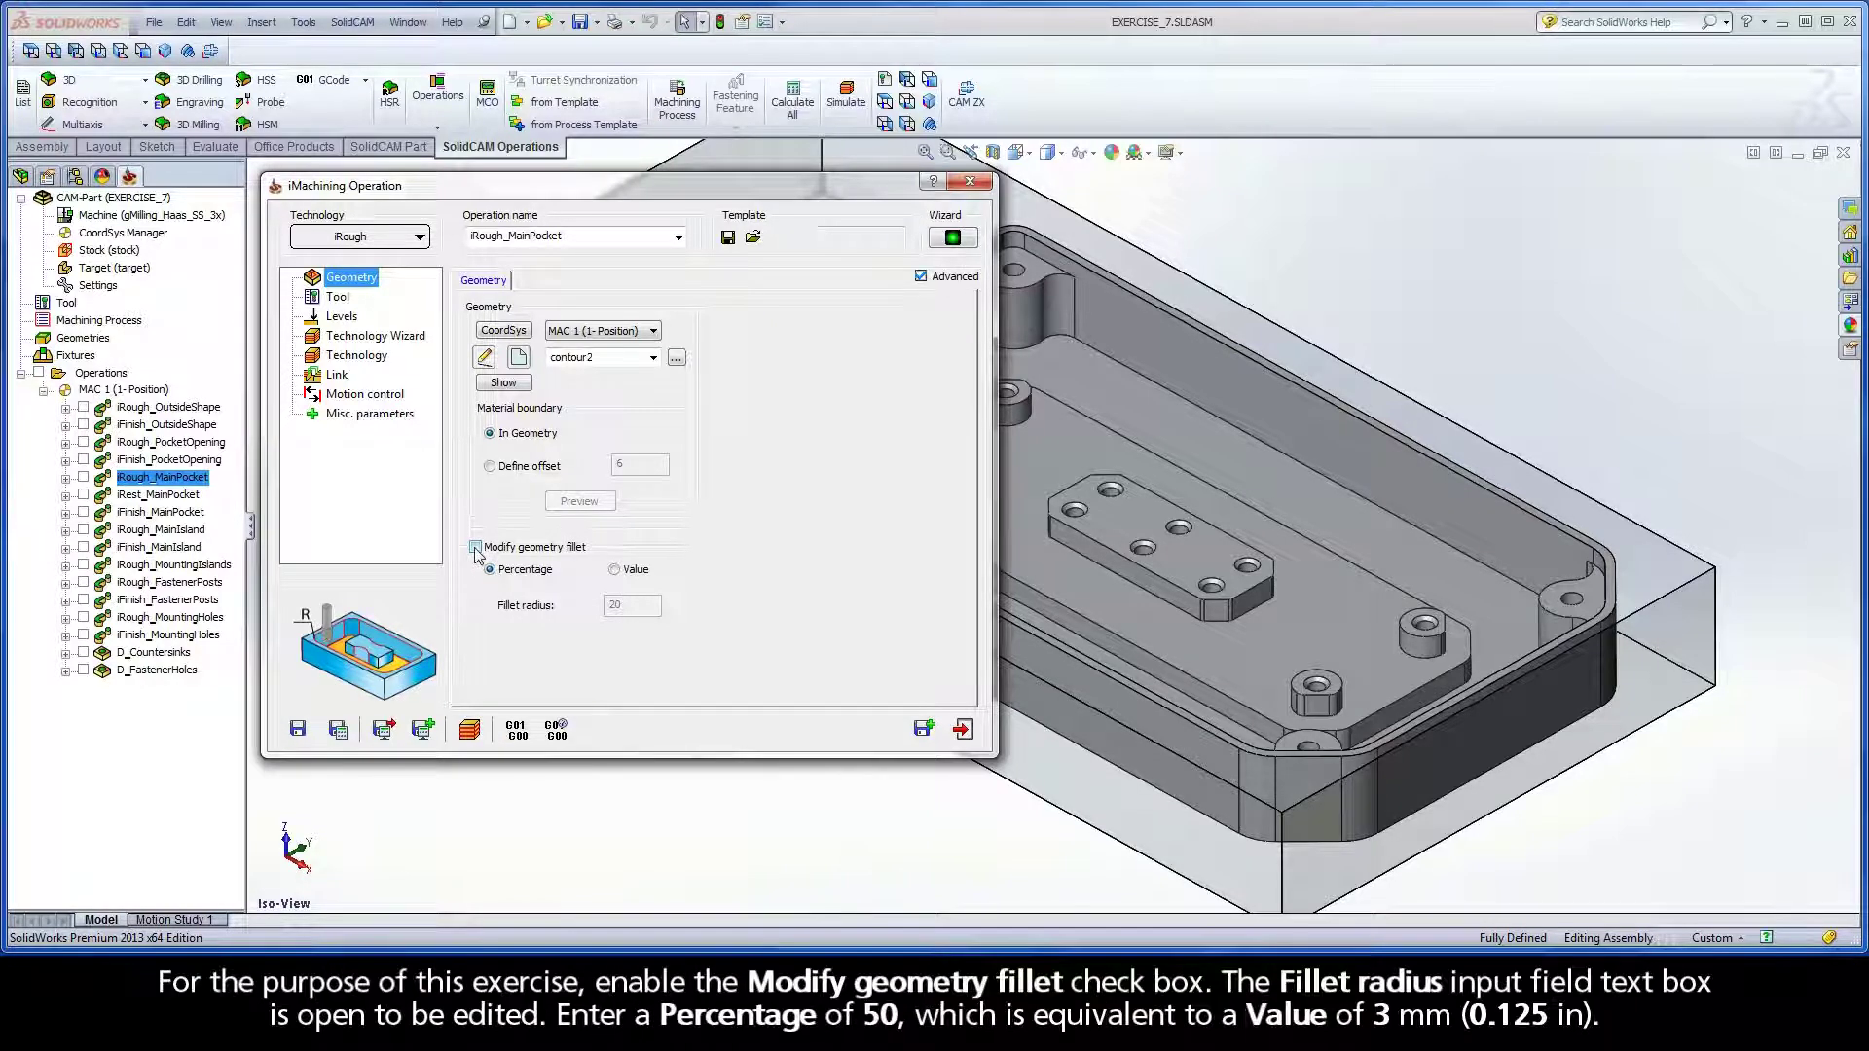
- Enable Modify geometry fillet with a fillet radius of 50 percent, switch it to Value, and save and calculate the operation
left_click(475, 547)
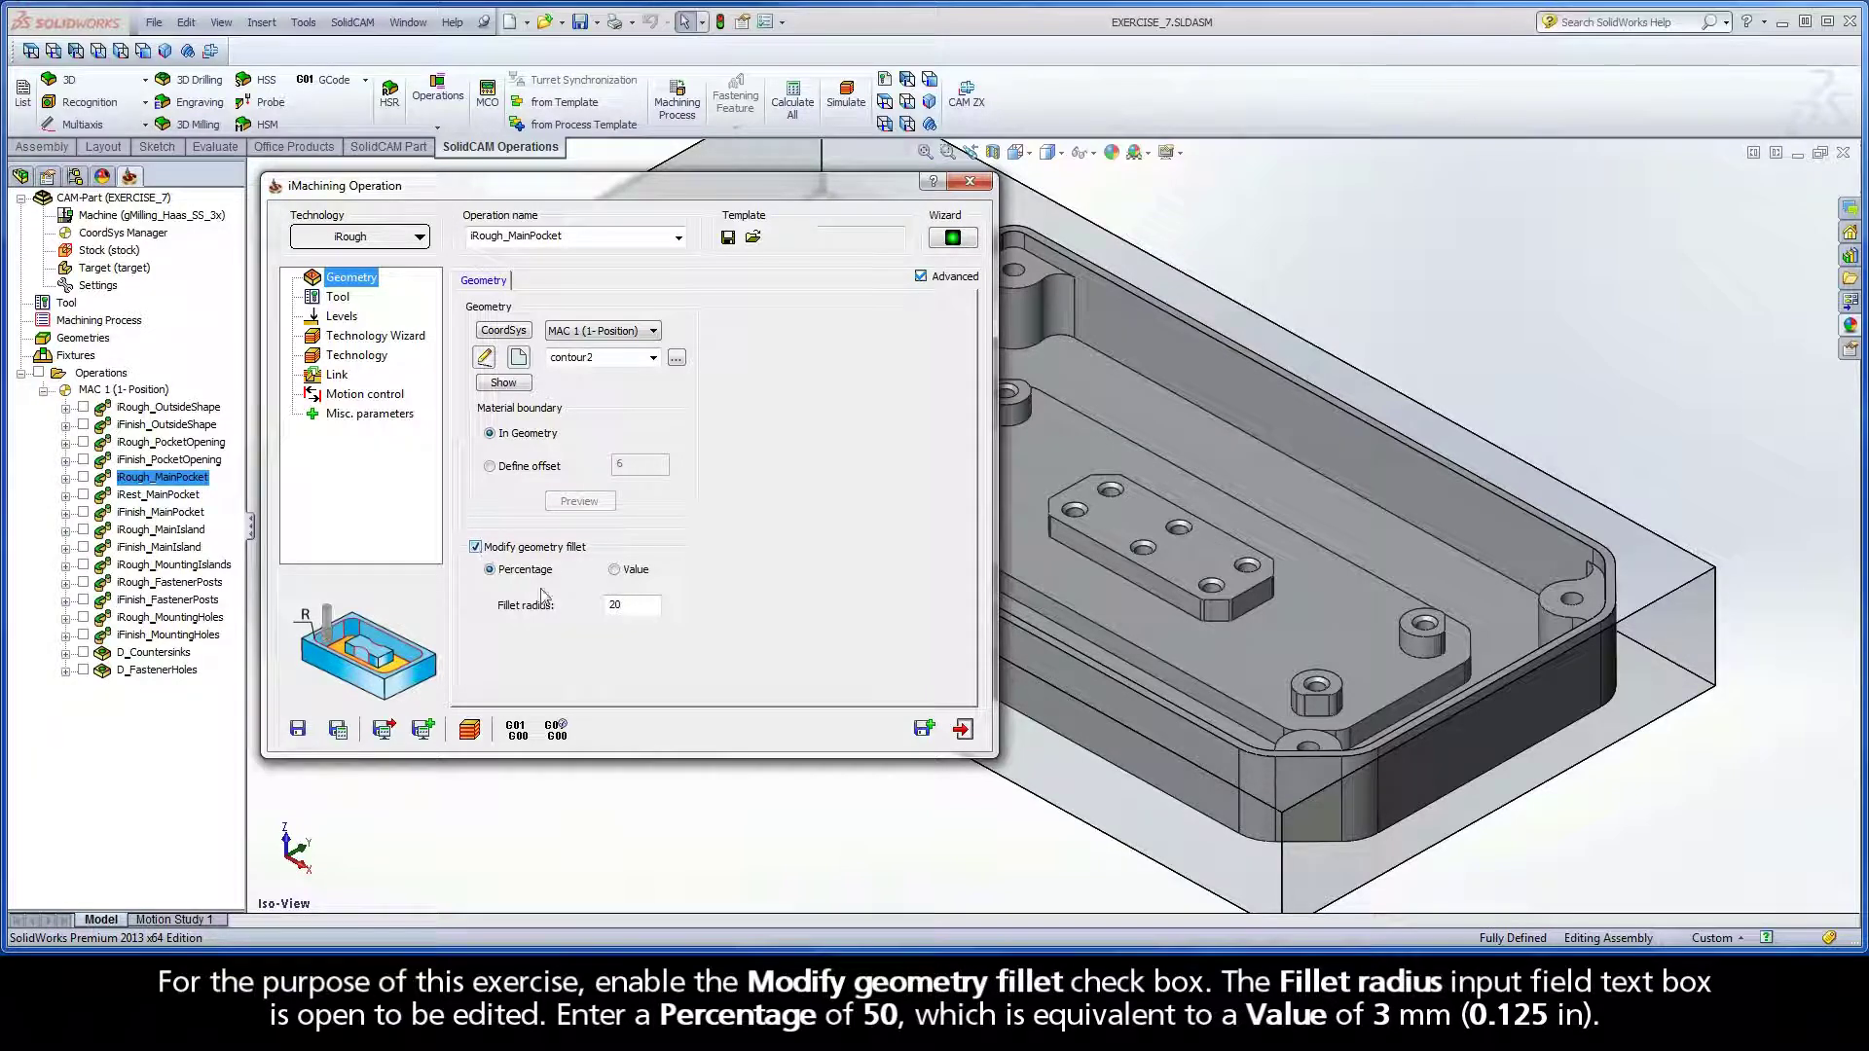
left_click_drag(631, 605, 588, 608)
type("50")
left_click(614, 571)
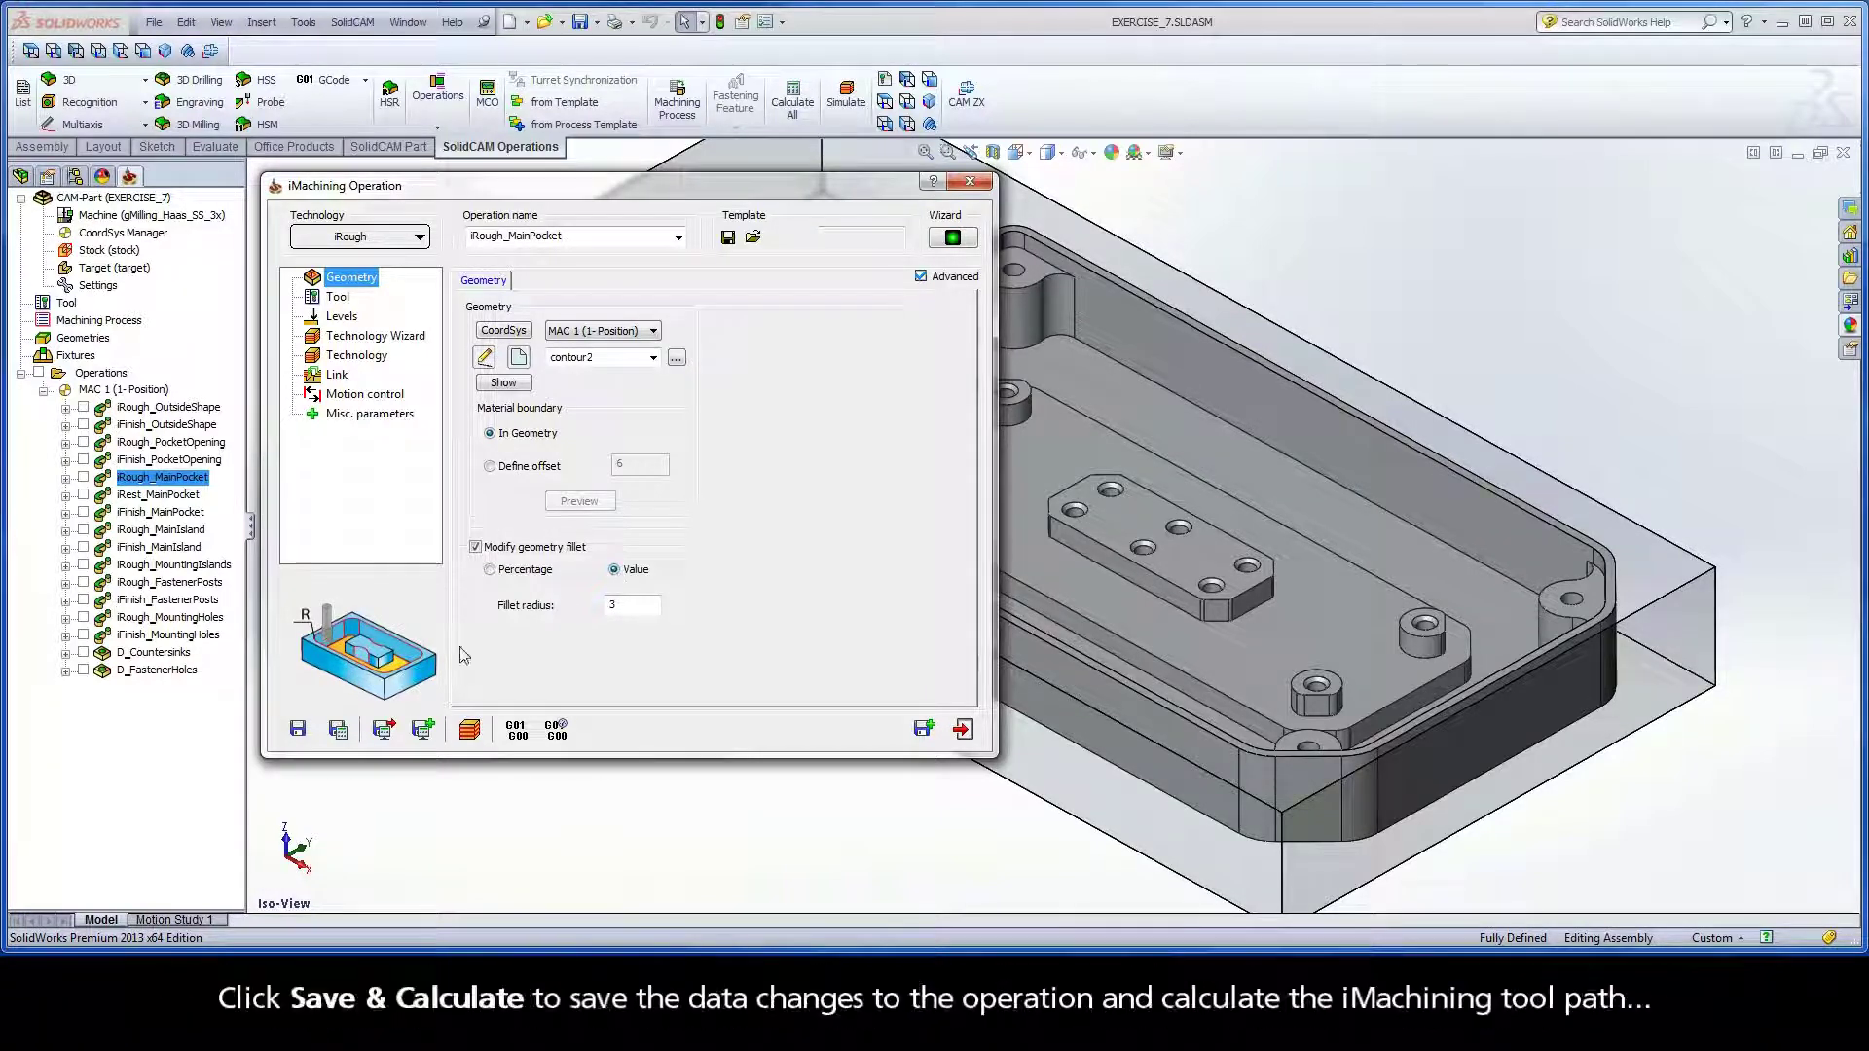
left_click(338, 729)
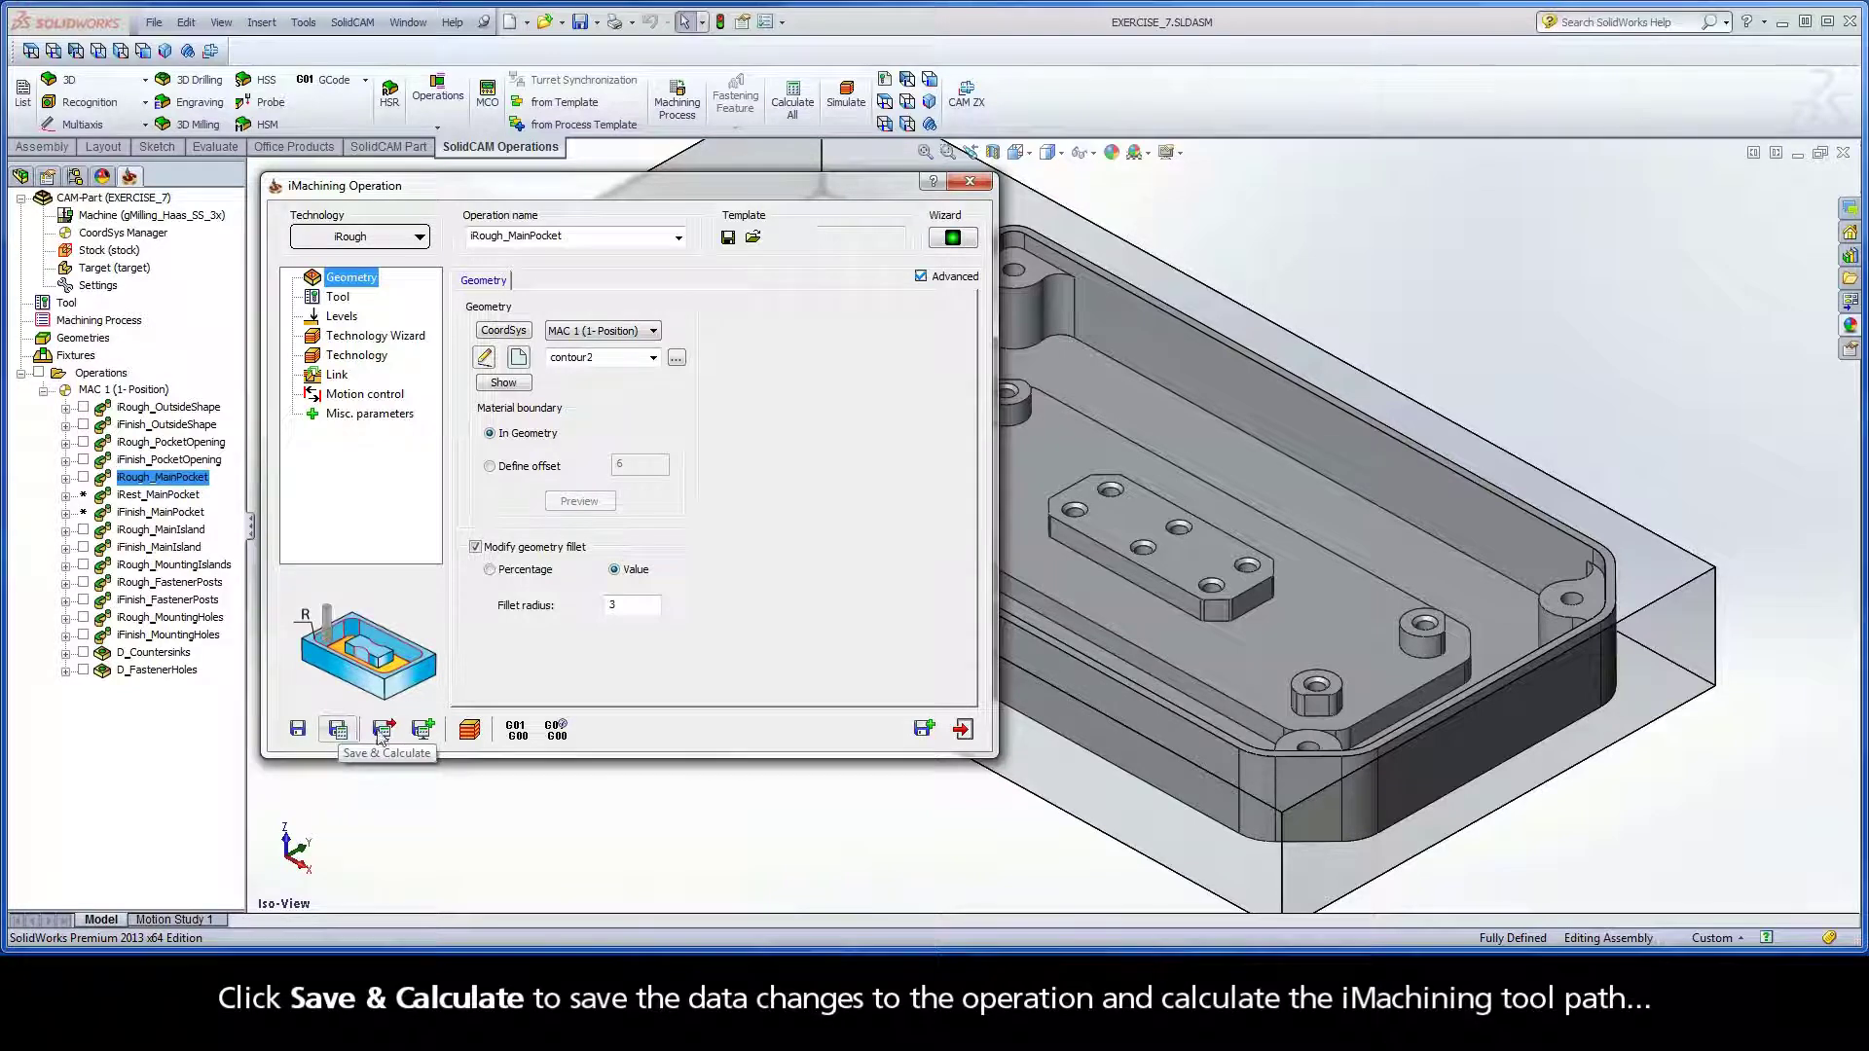
- Simulate the iRough_MainPocket tool path in Host CAD mode, examine the narrow passage in the Geometry fillet radius view, and exit the simulation
left_click(469, 729)
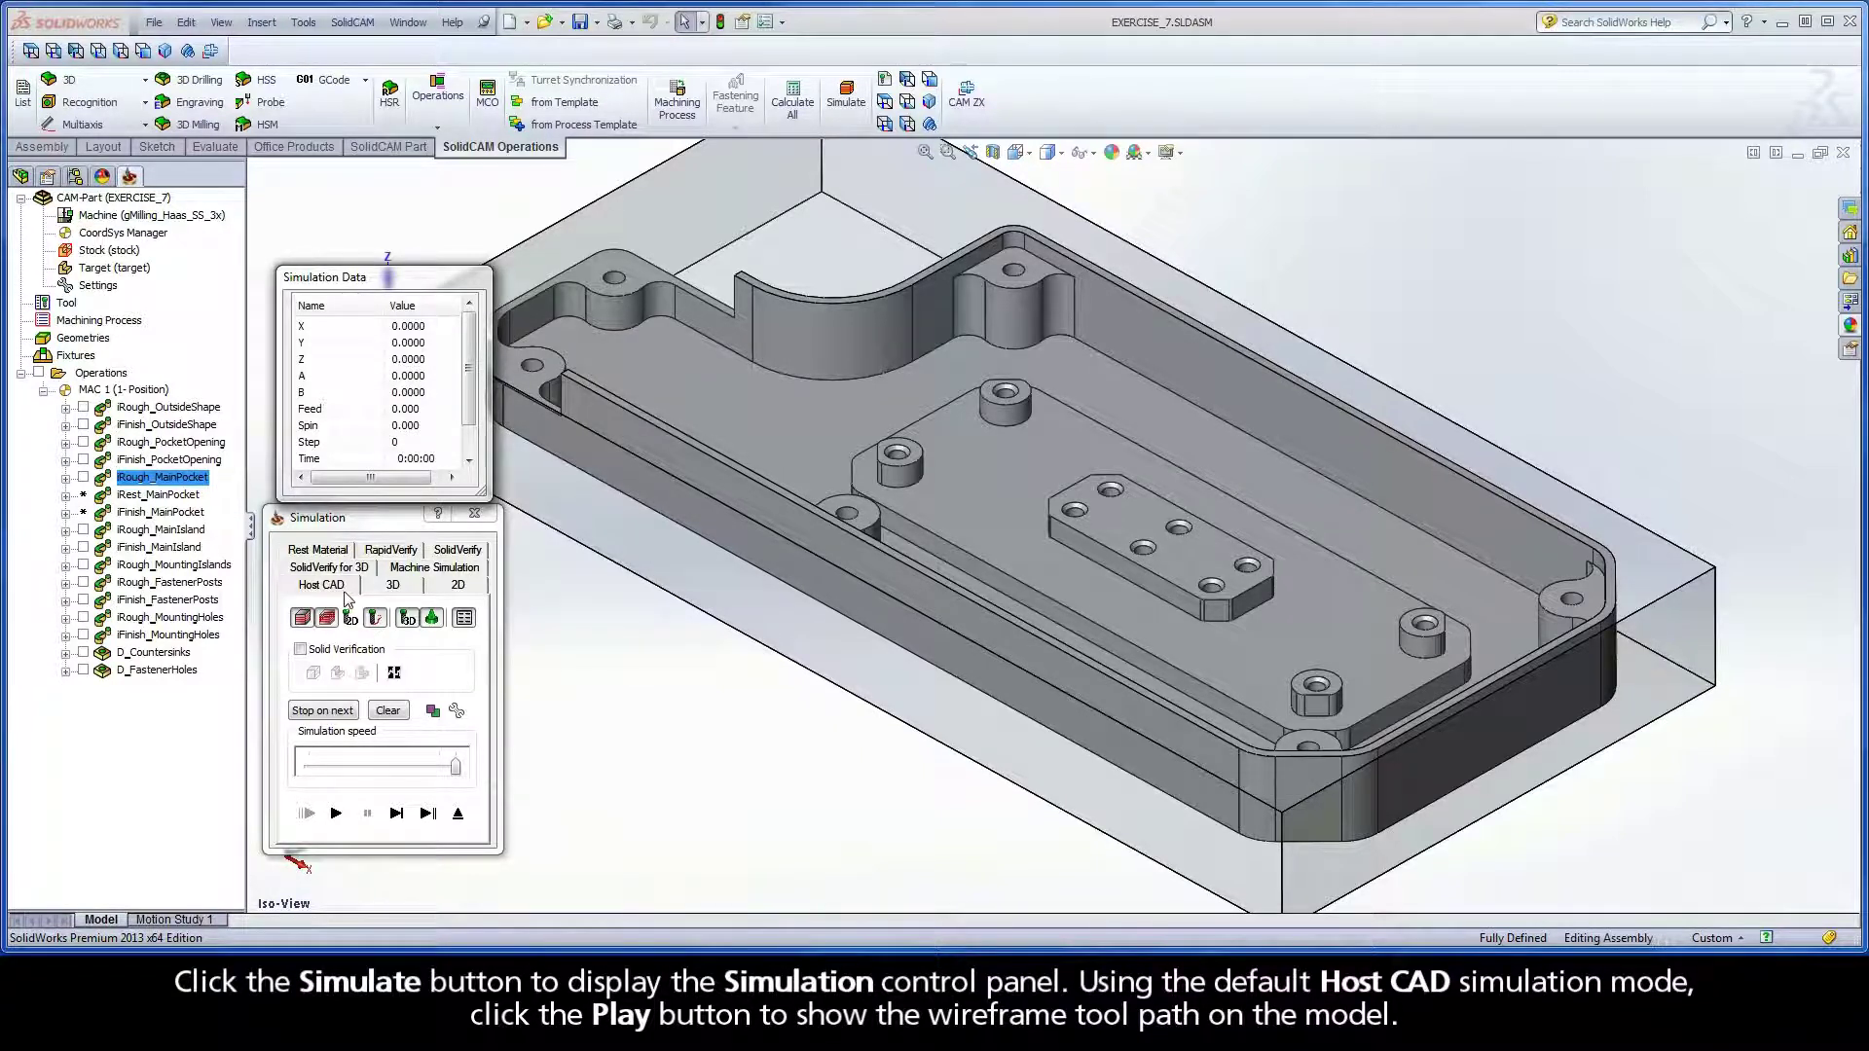
left_click(336, 814)
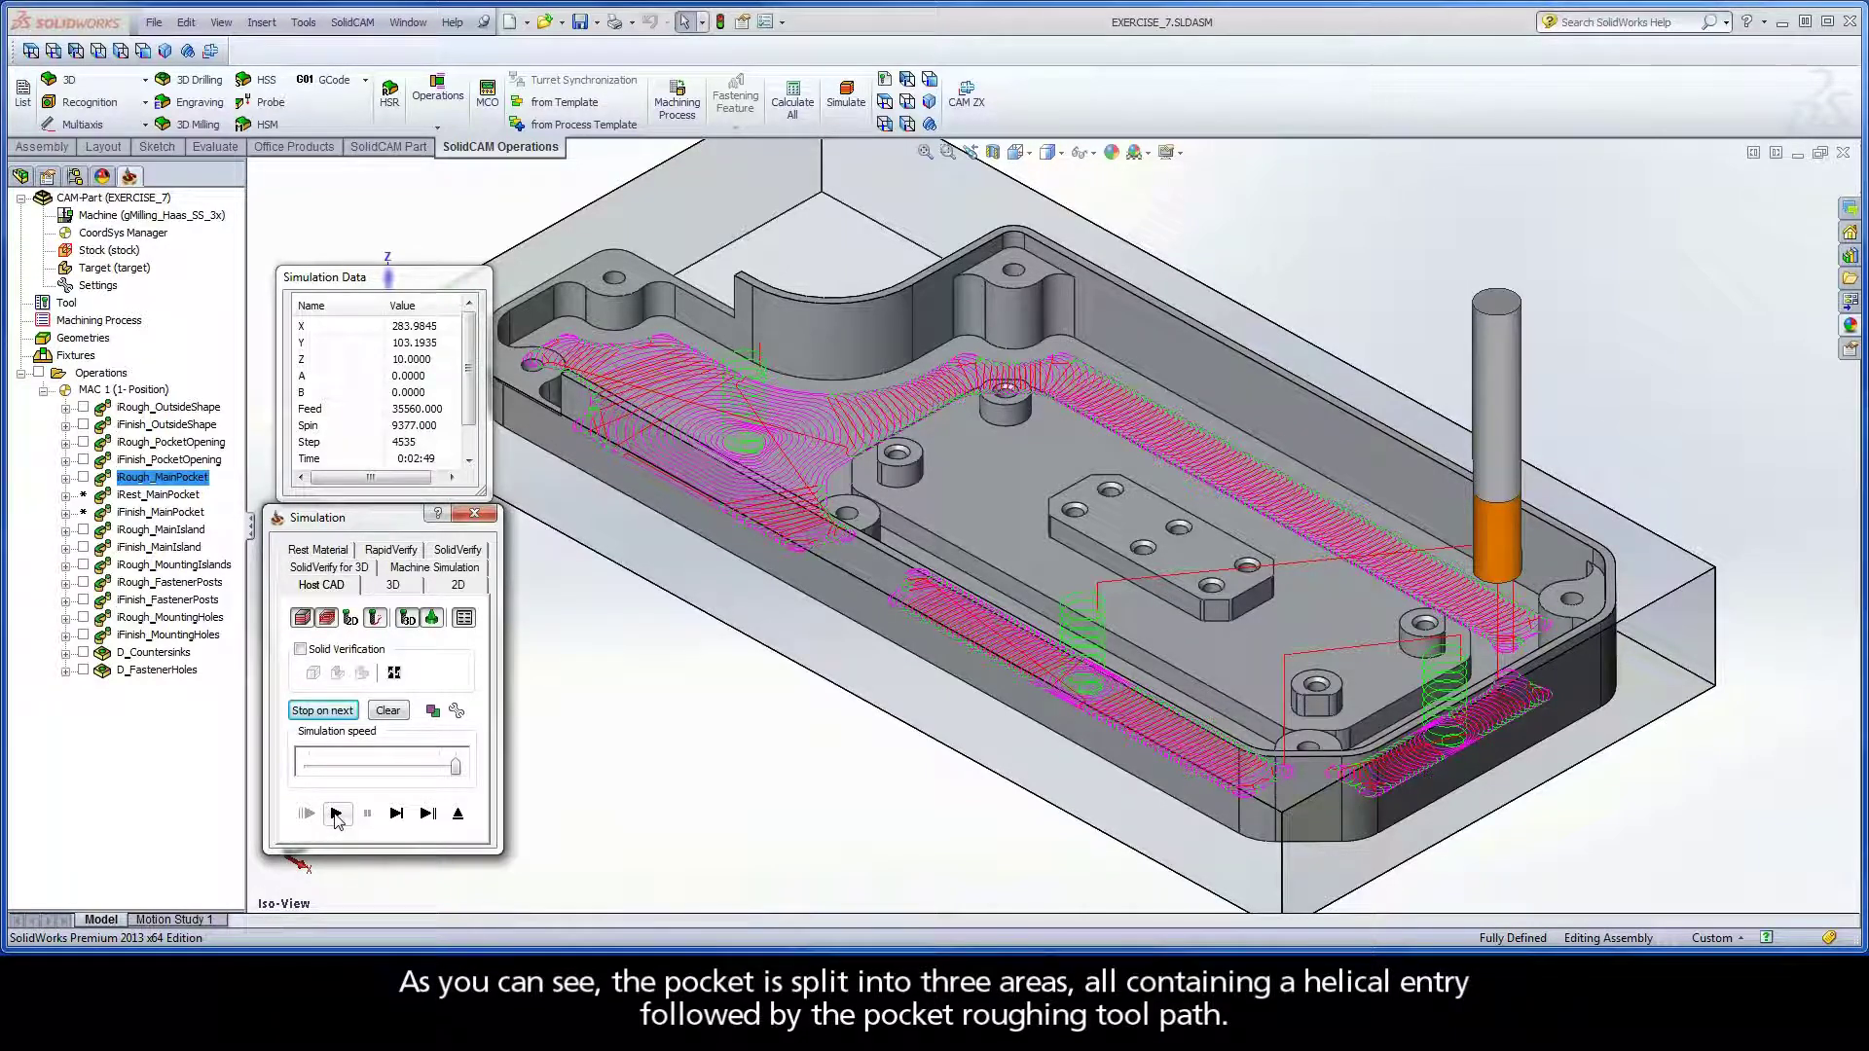
right_click(553, 582)
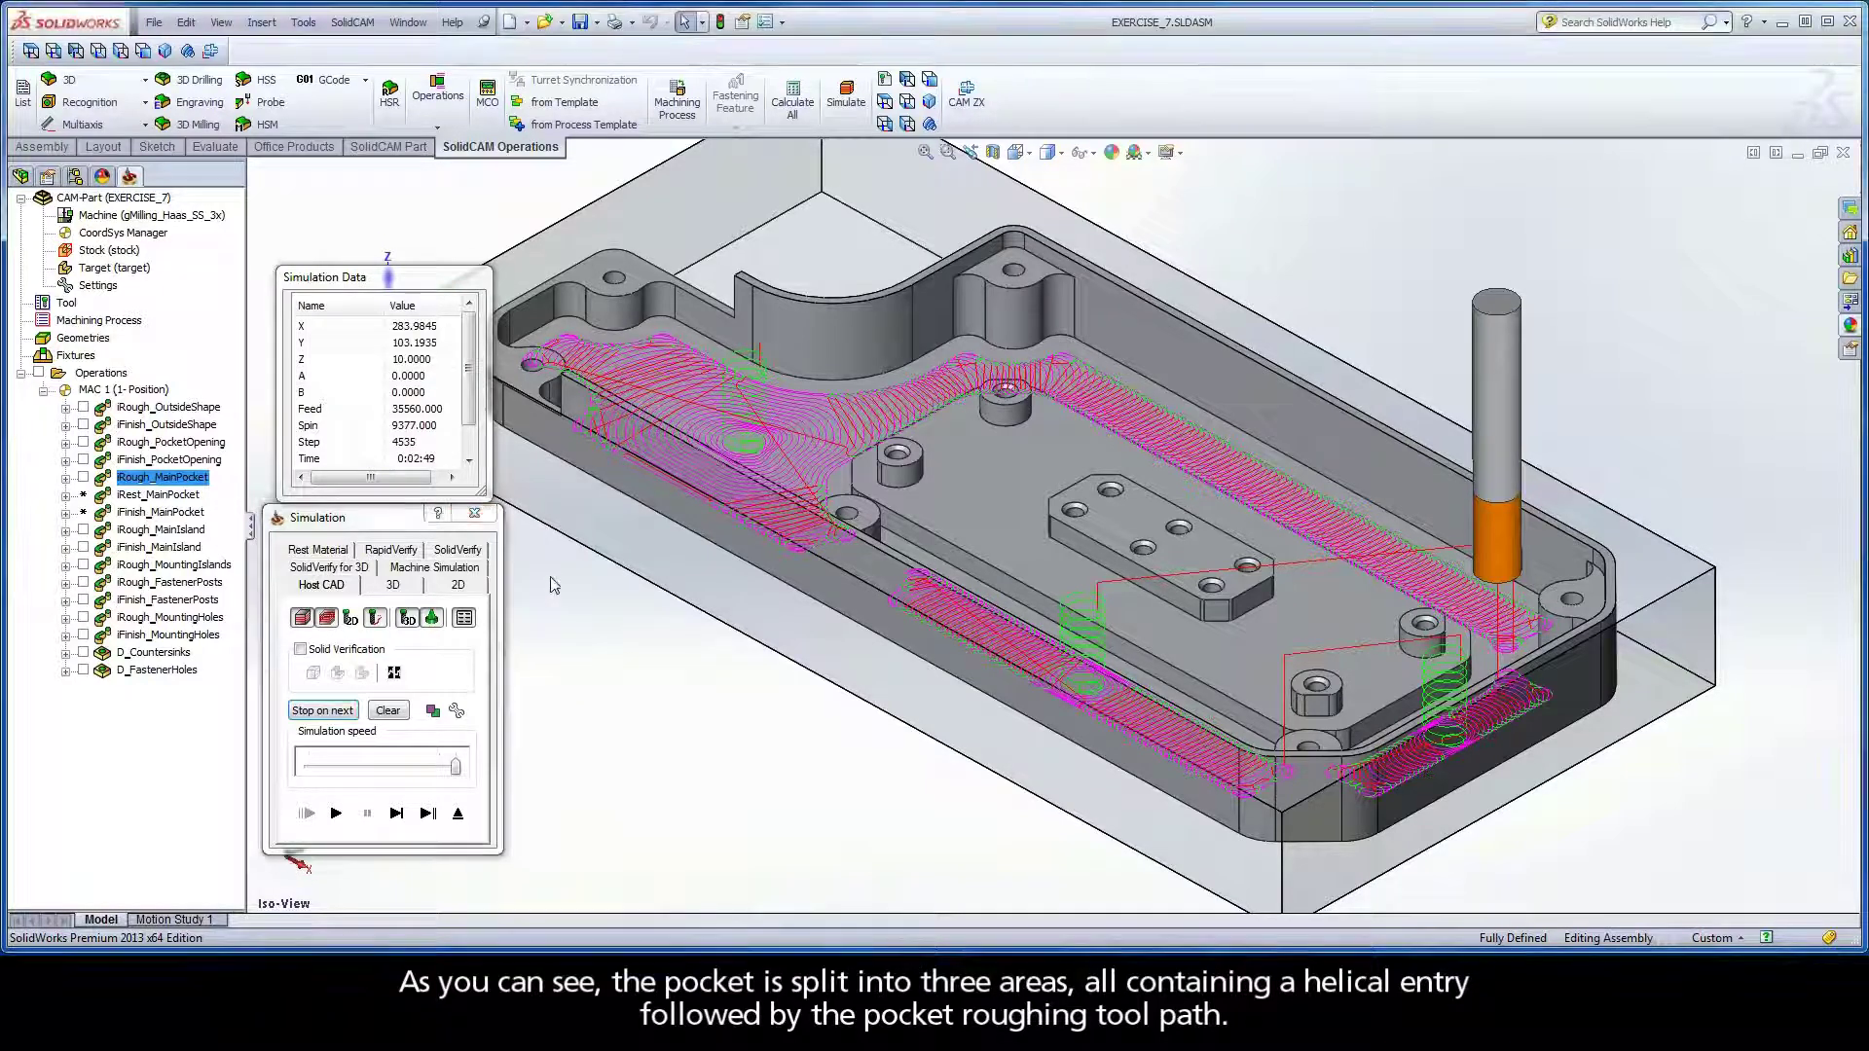
left_click(563, 772)
left_click(562, 754)
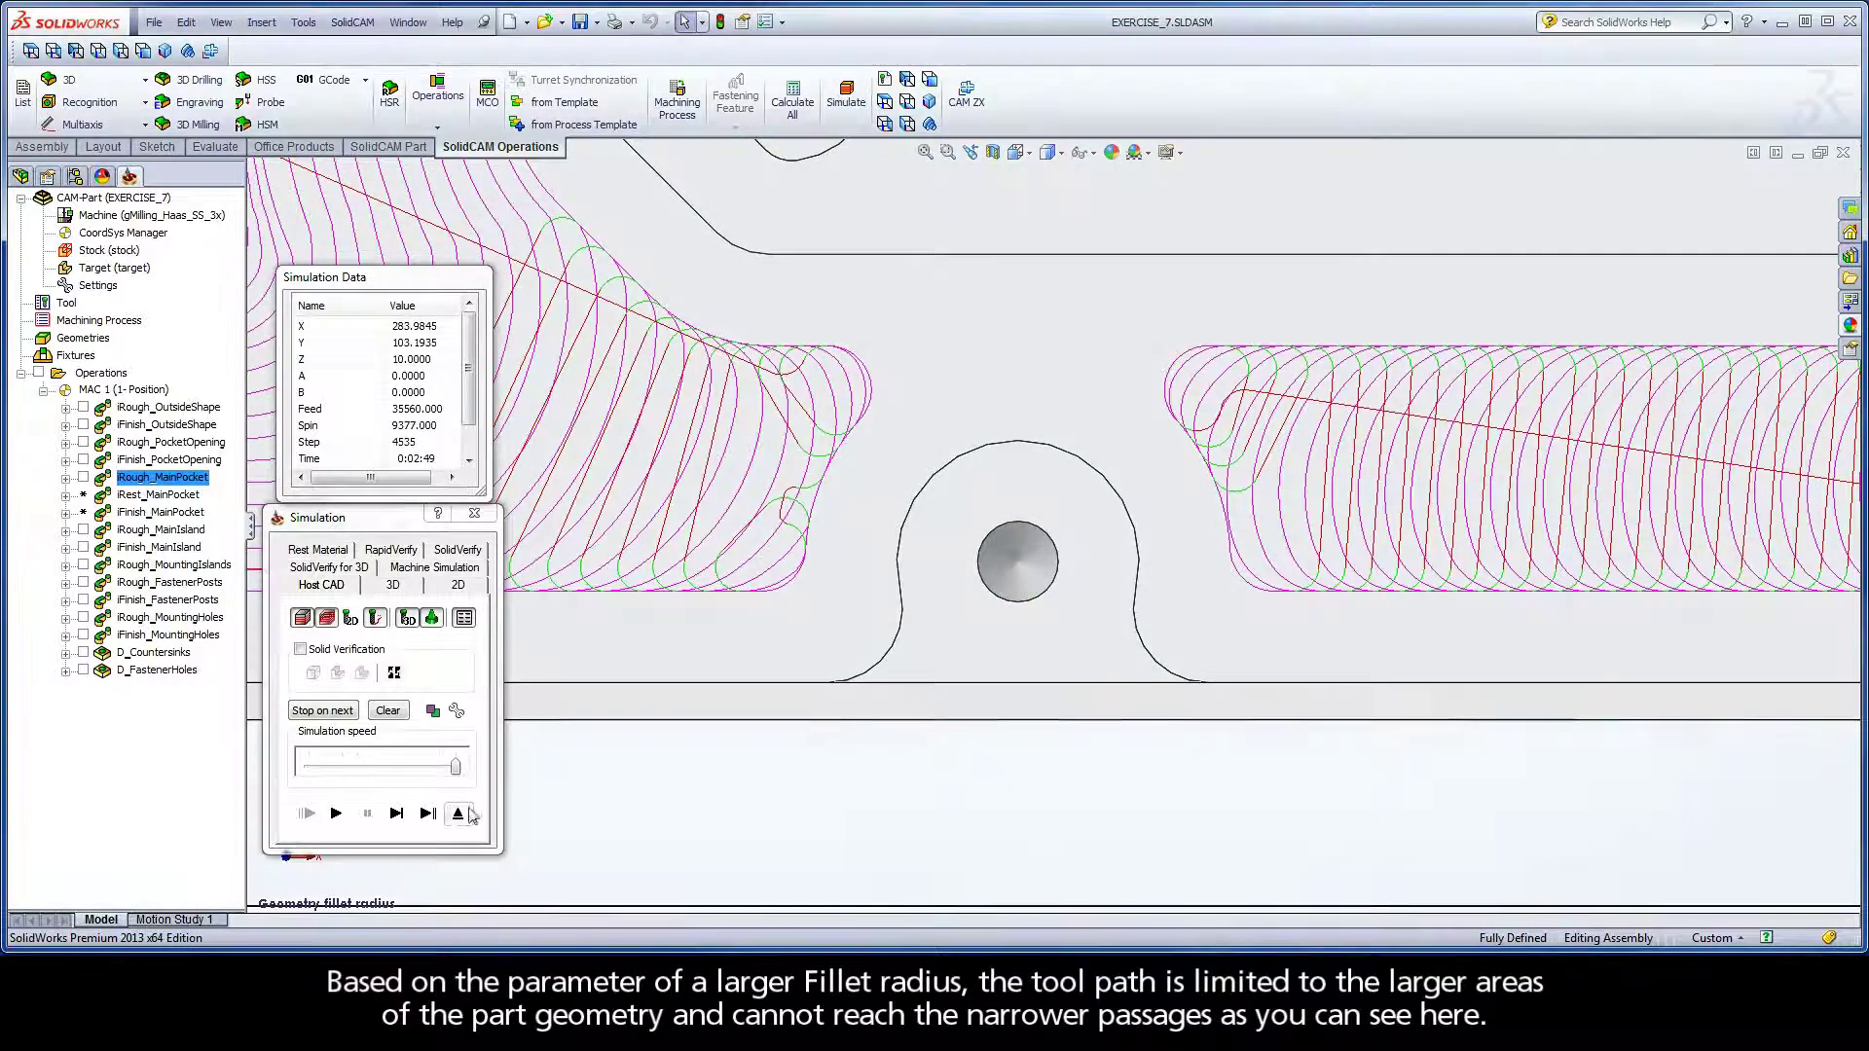
left_click(457, 815)
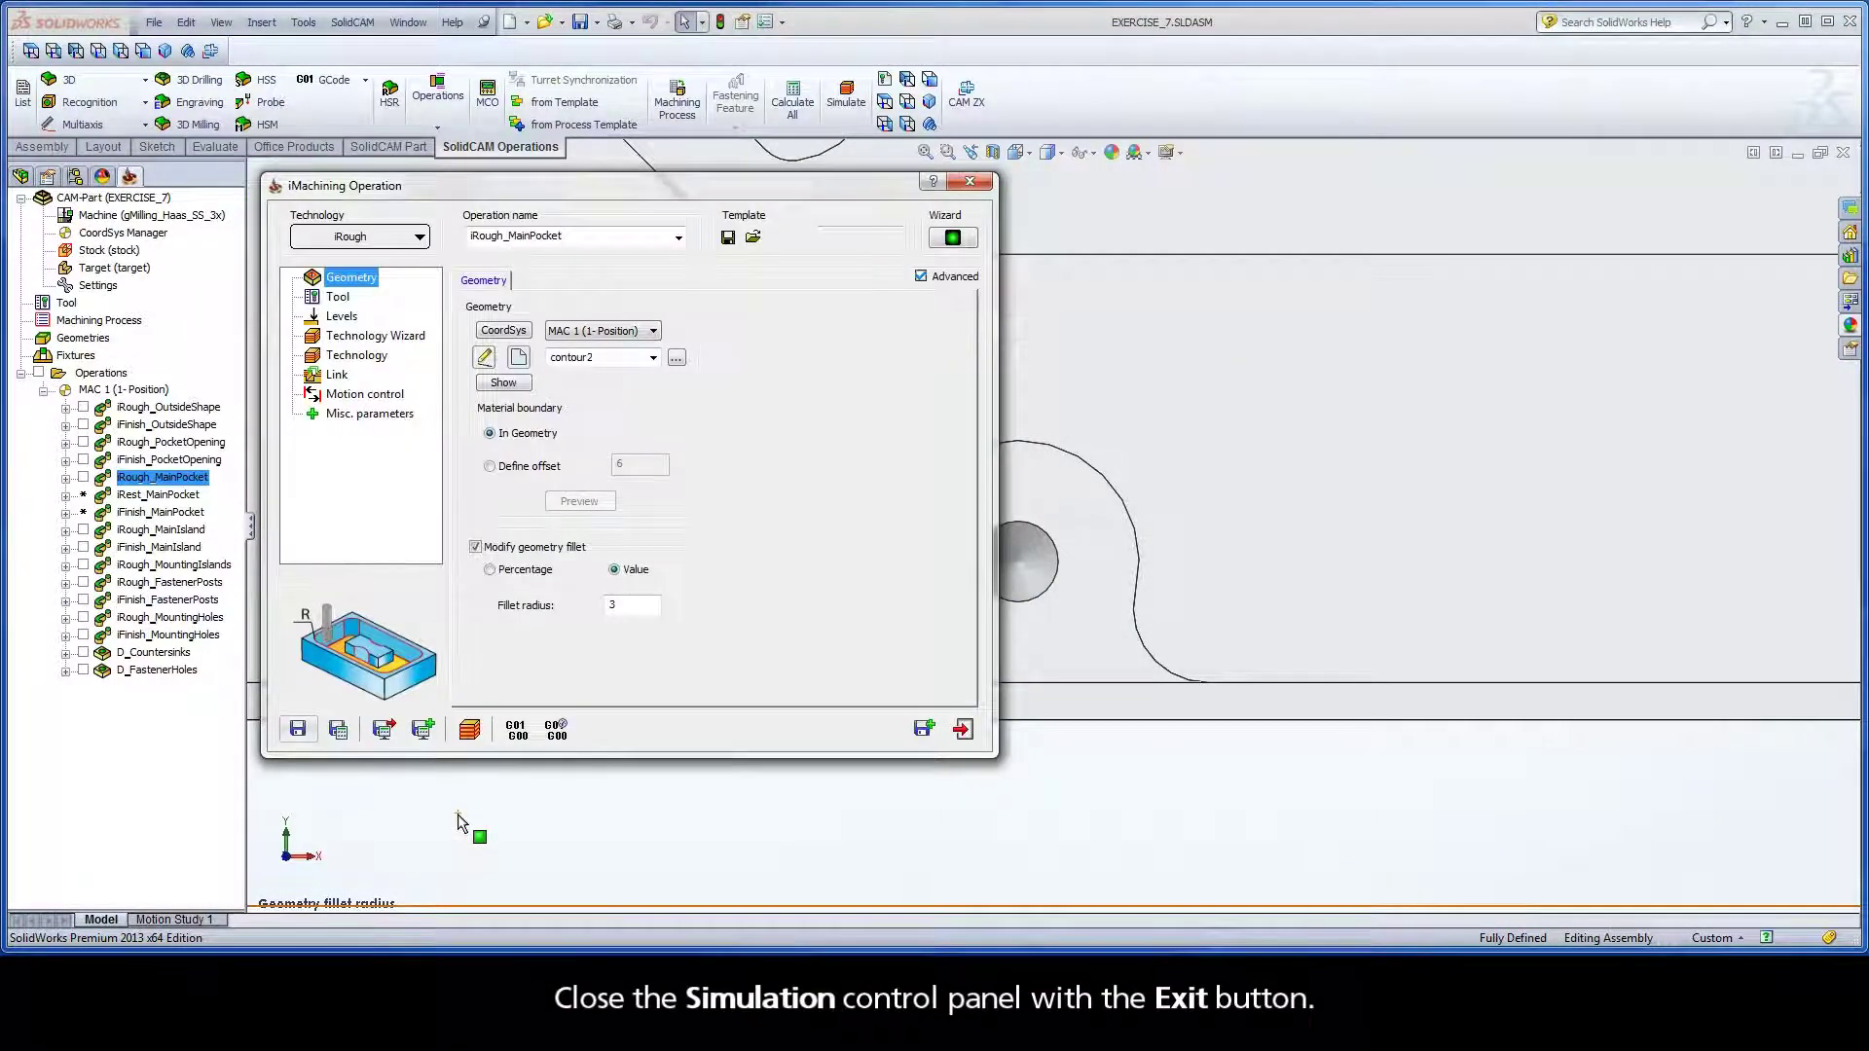
- Set the geometry fillet radius value to 0.06 mm, switch it to Percentage, and save and calculate the operation
left_click_drag(618, 606, 582, 605)
type("0.06")
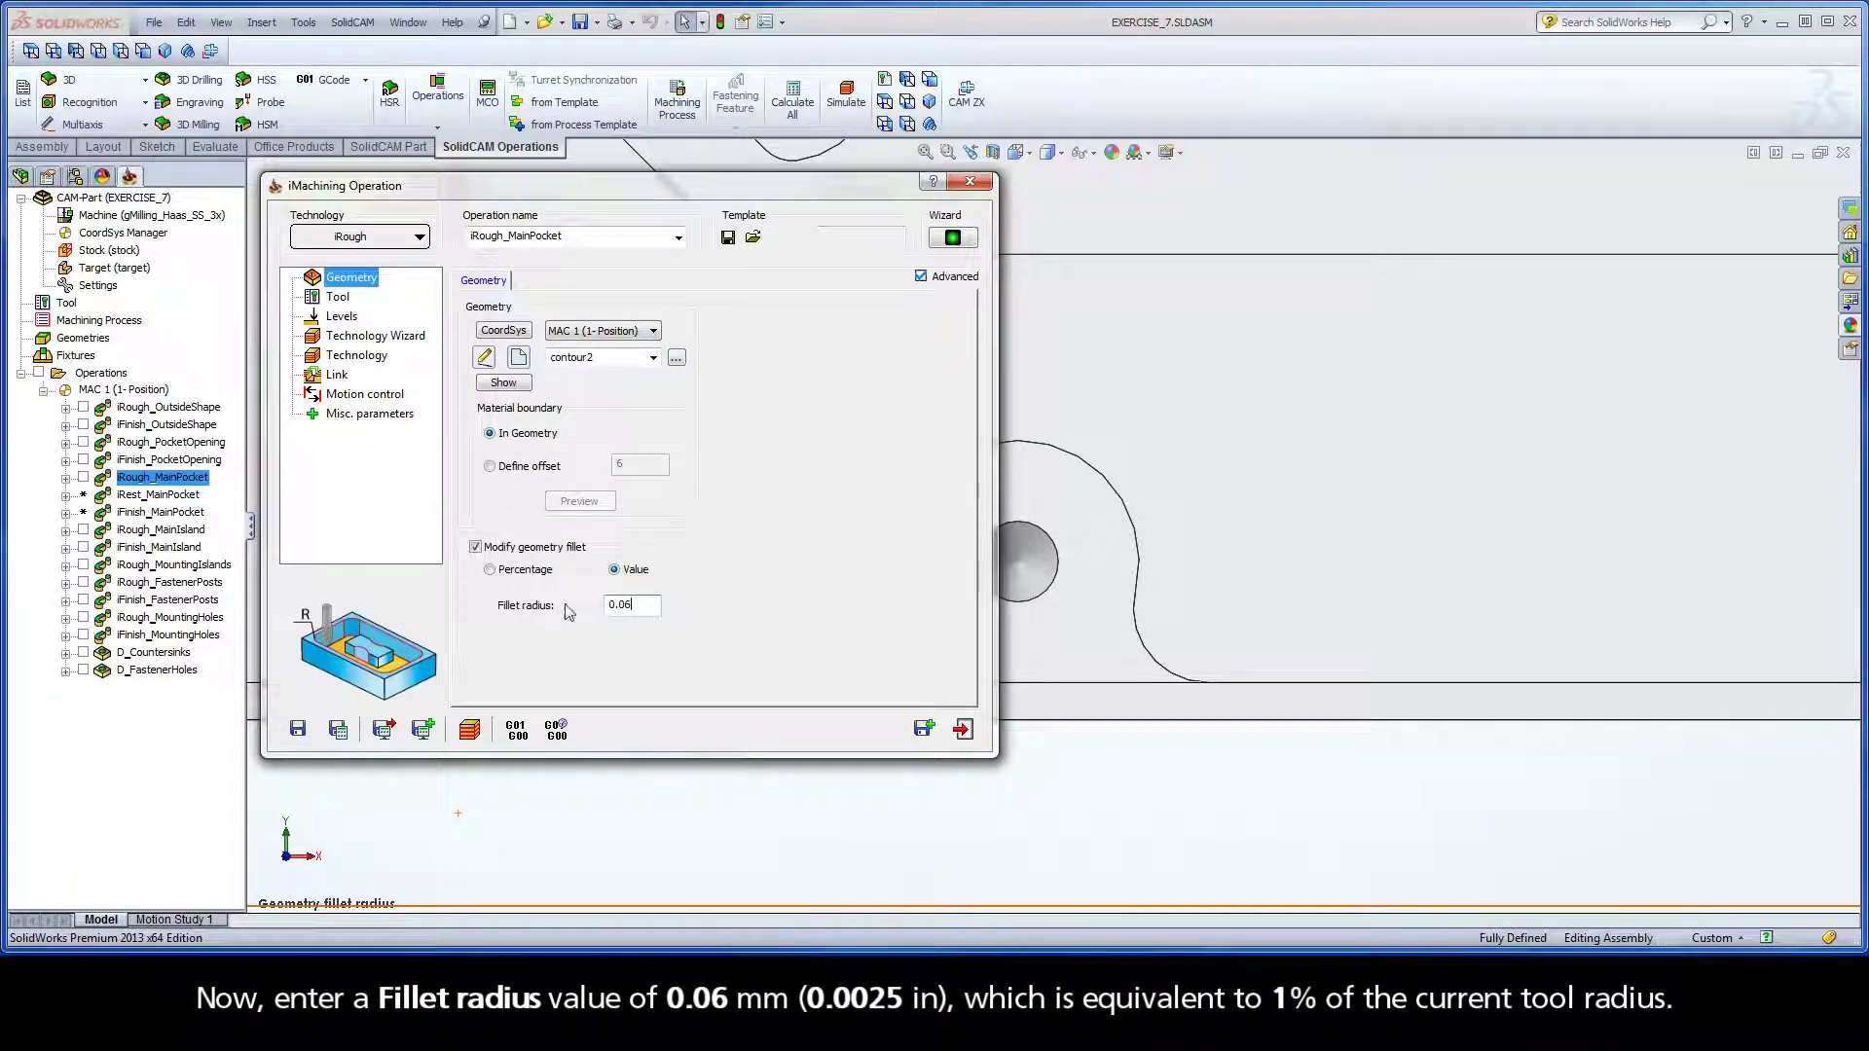
left_click(490, 570)
left_click(338, 731)
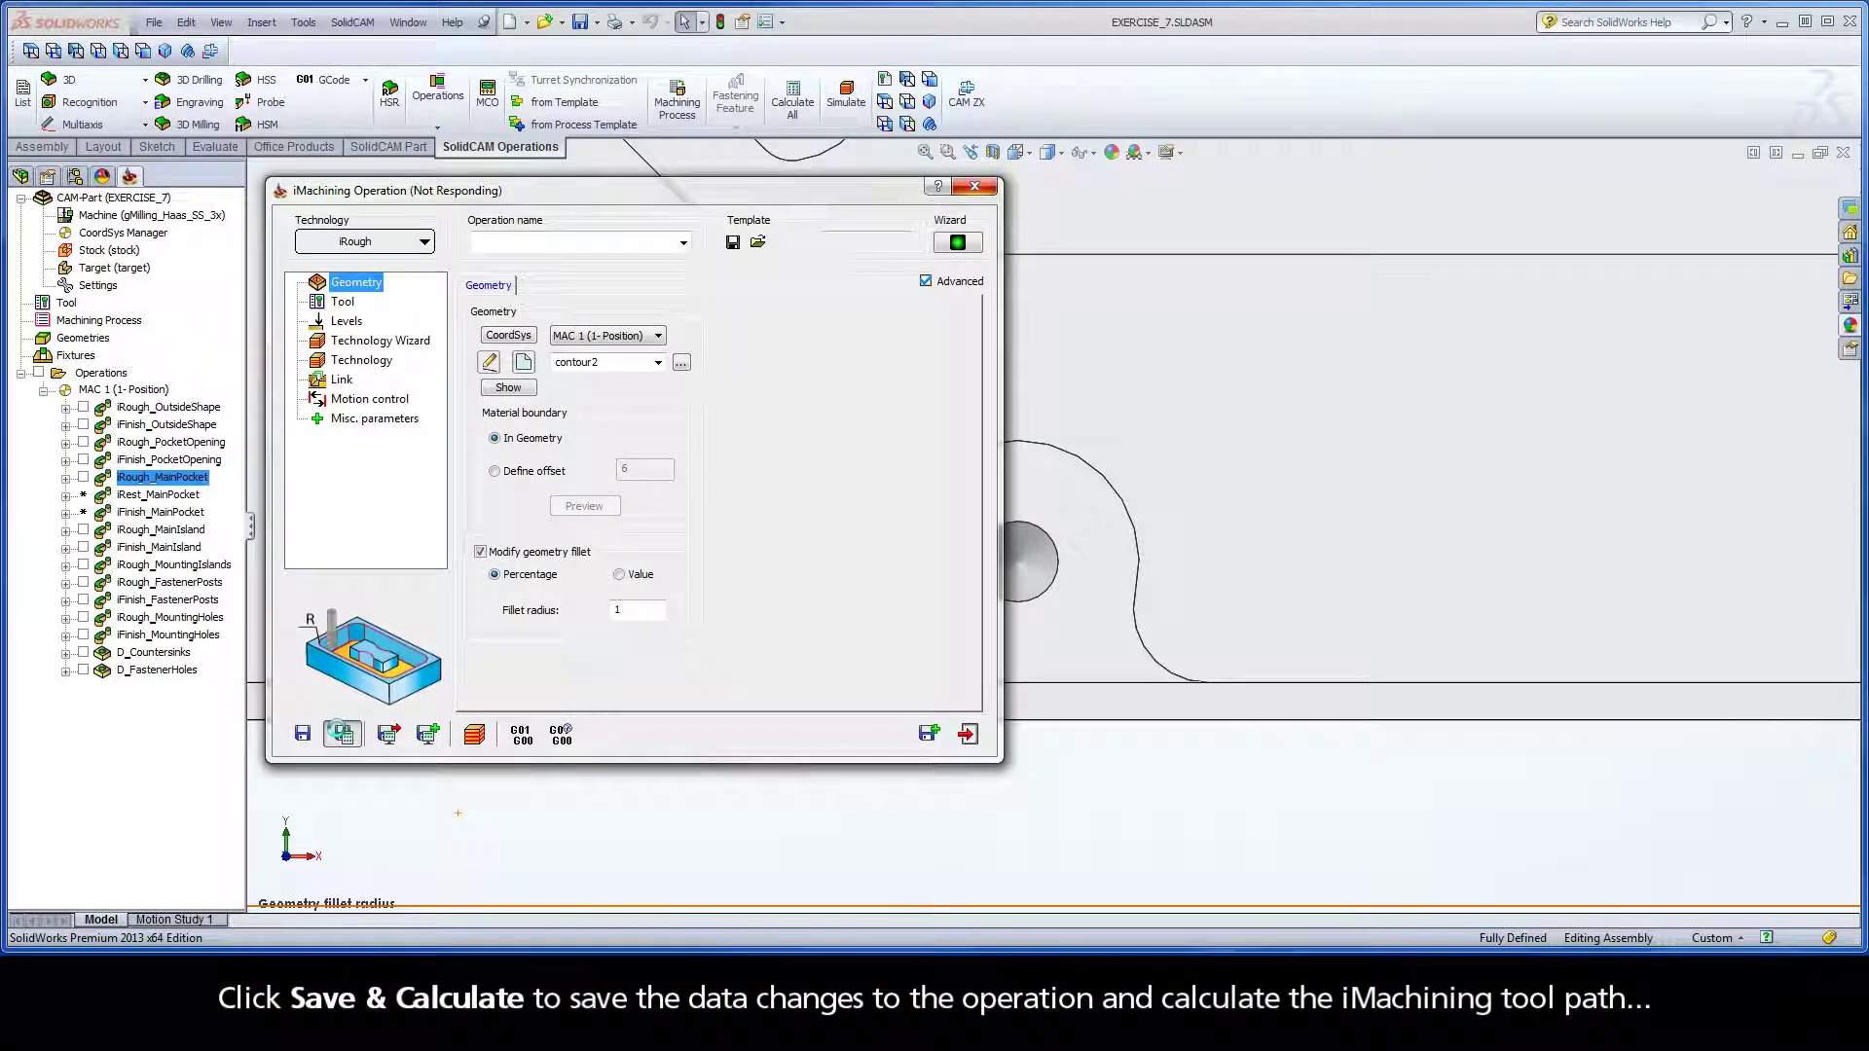
- Simulate the recalculated roughing tool path, examine it in the narrow passage and in the Iso-View, and exit the simulation
left_click(470, 730)
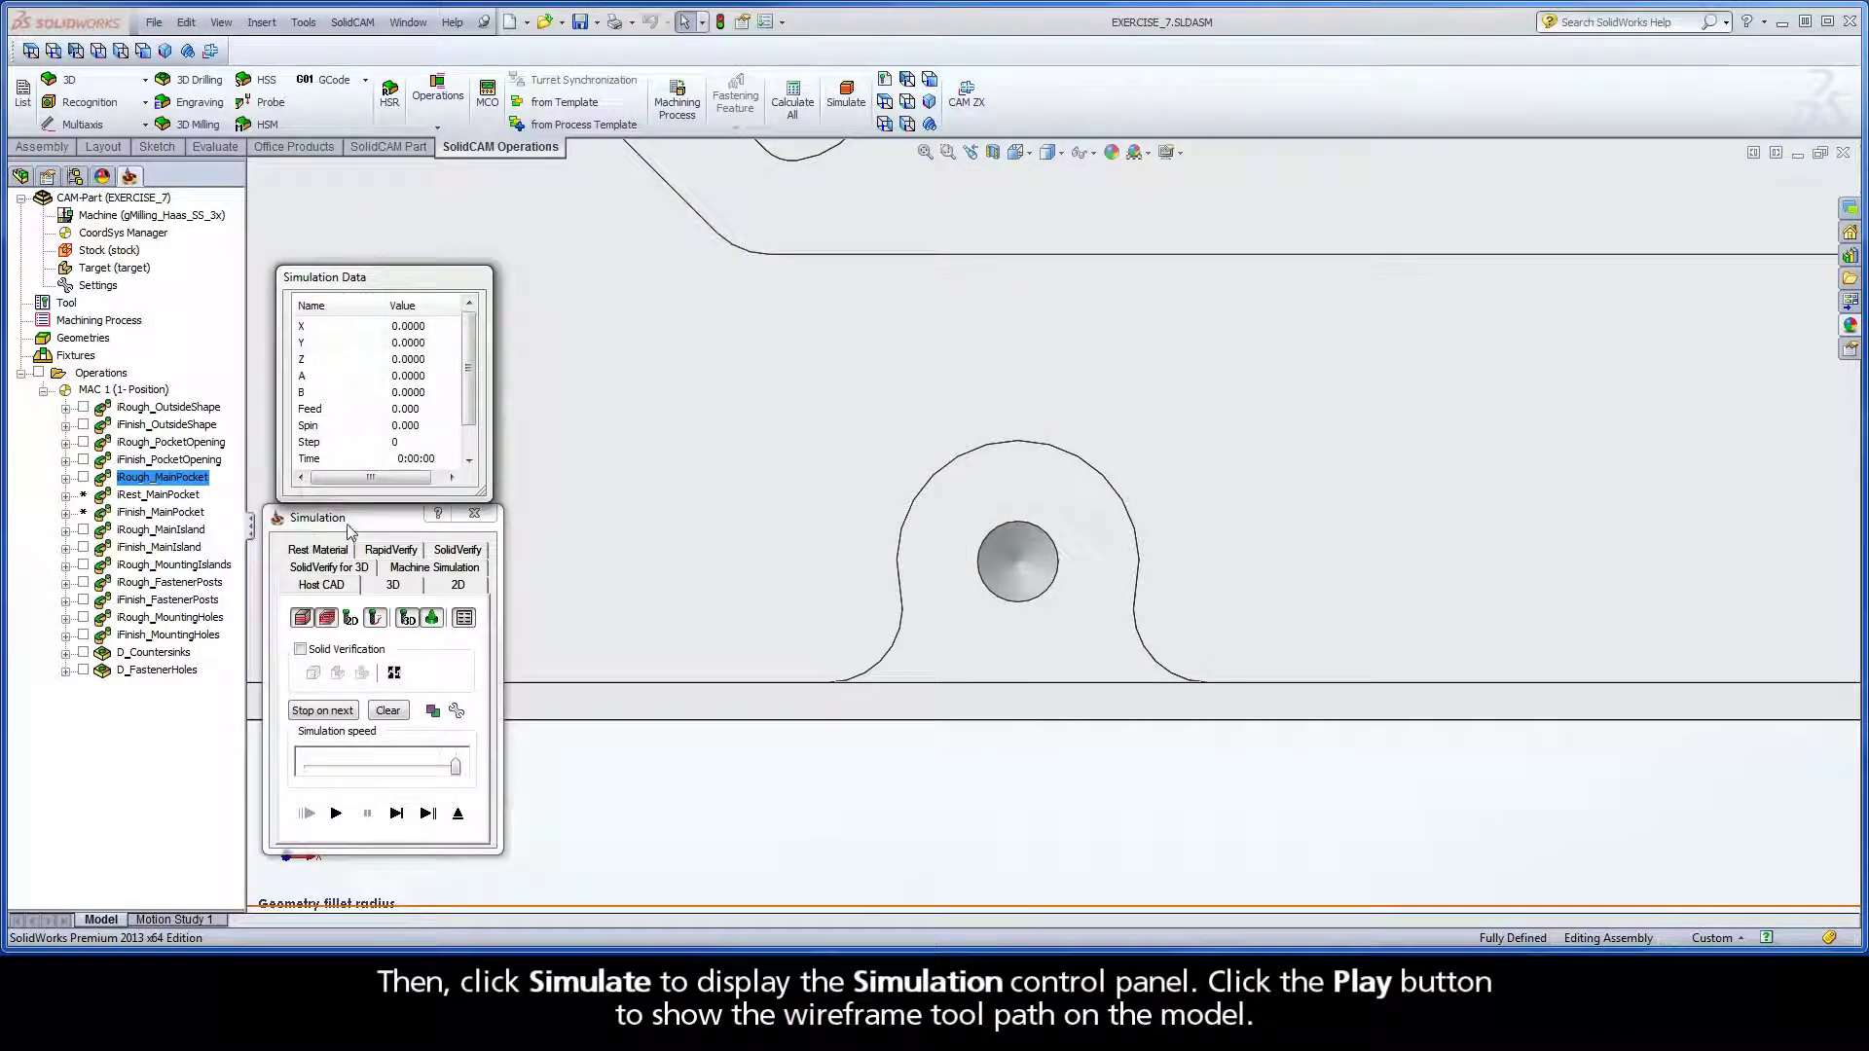
left_click(336, 813)
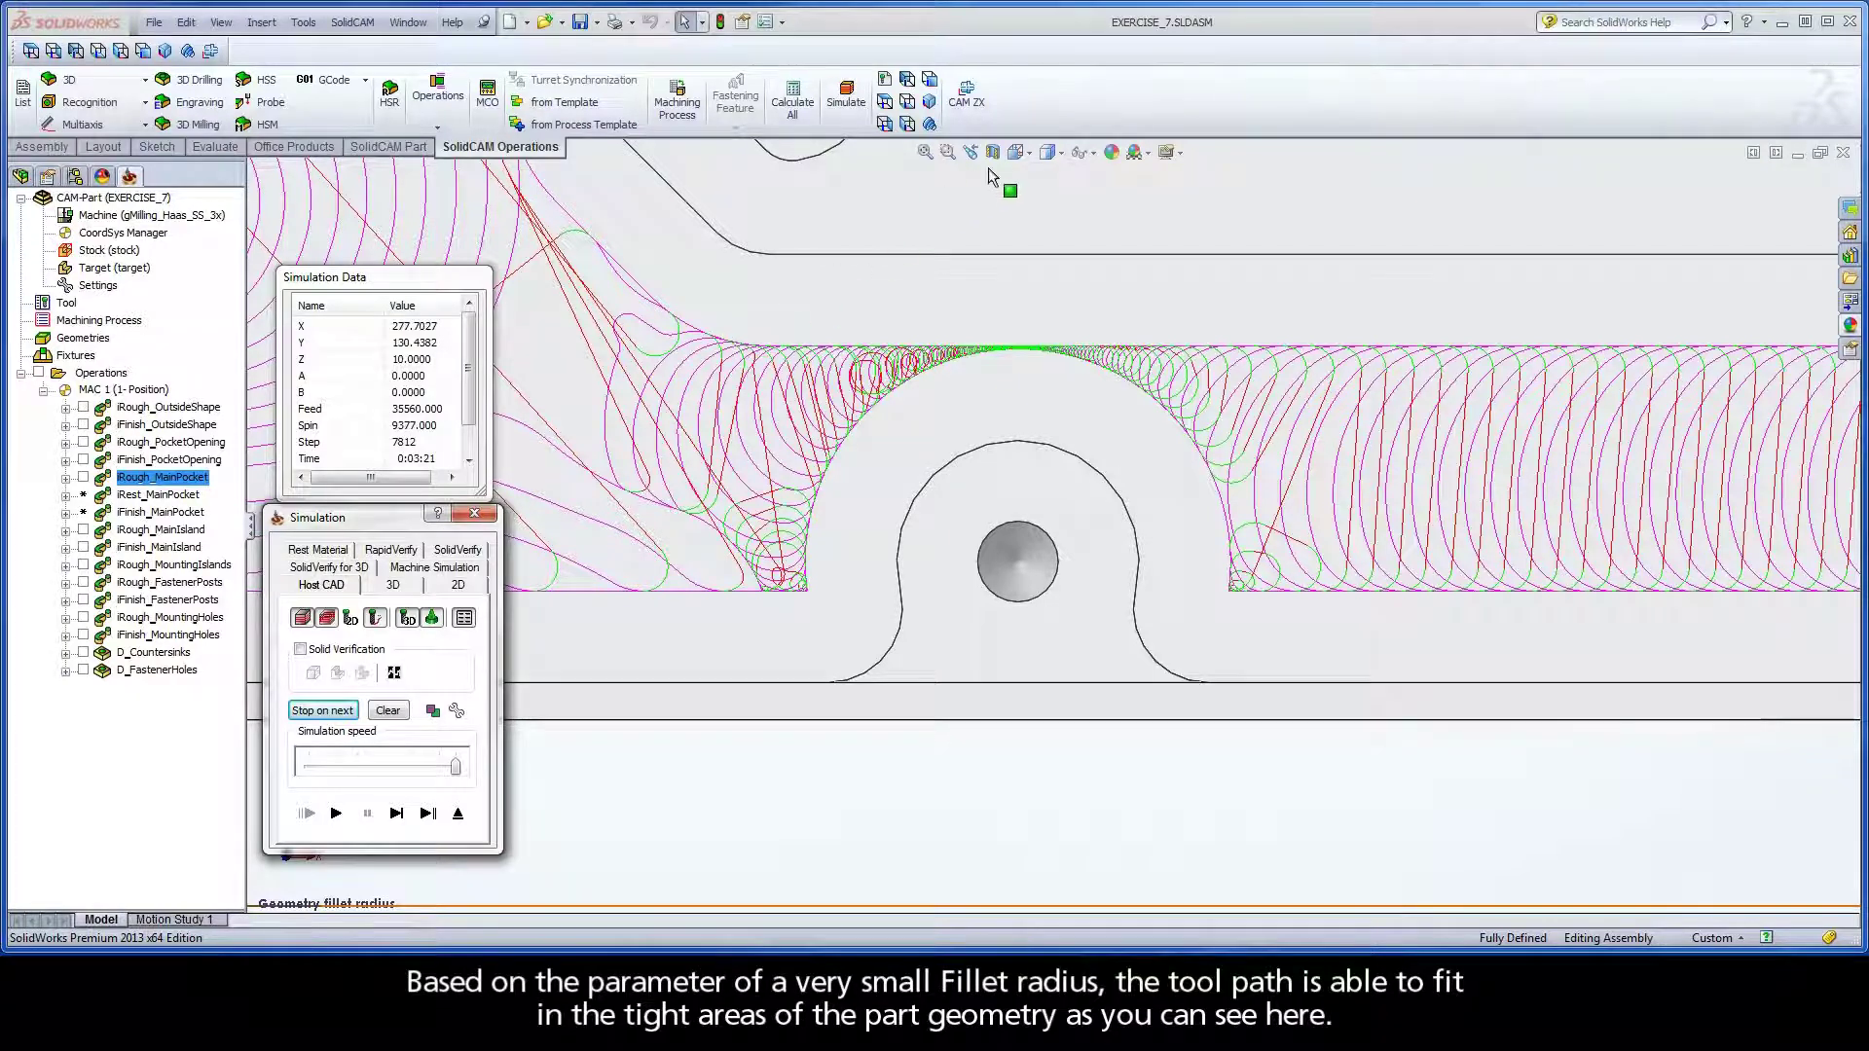
left_click(1017, 152)
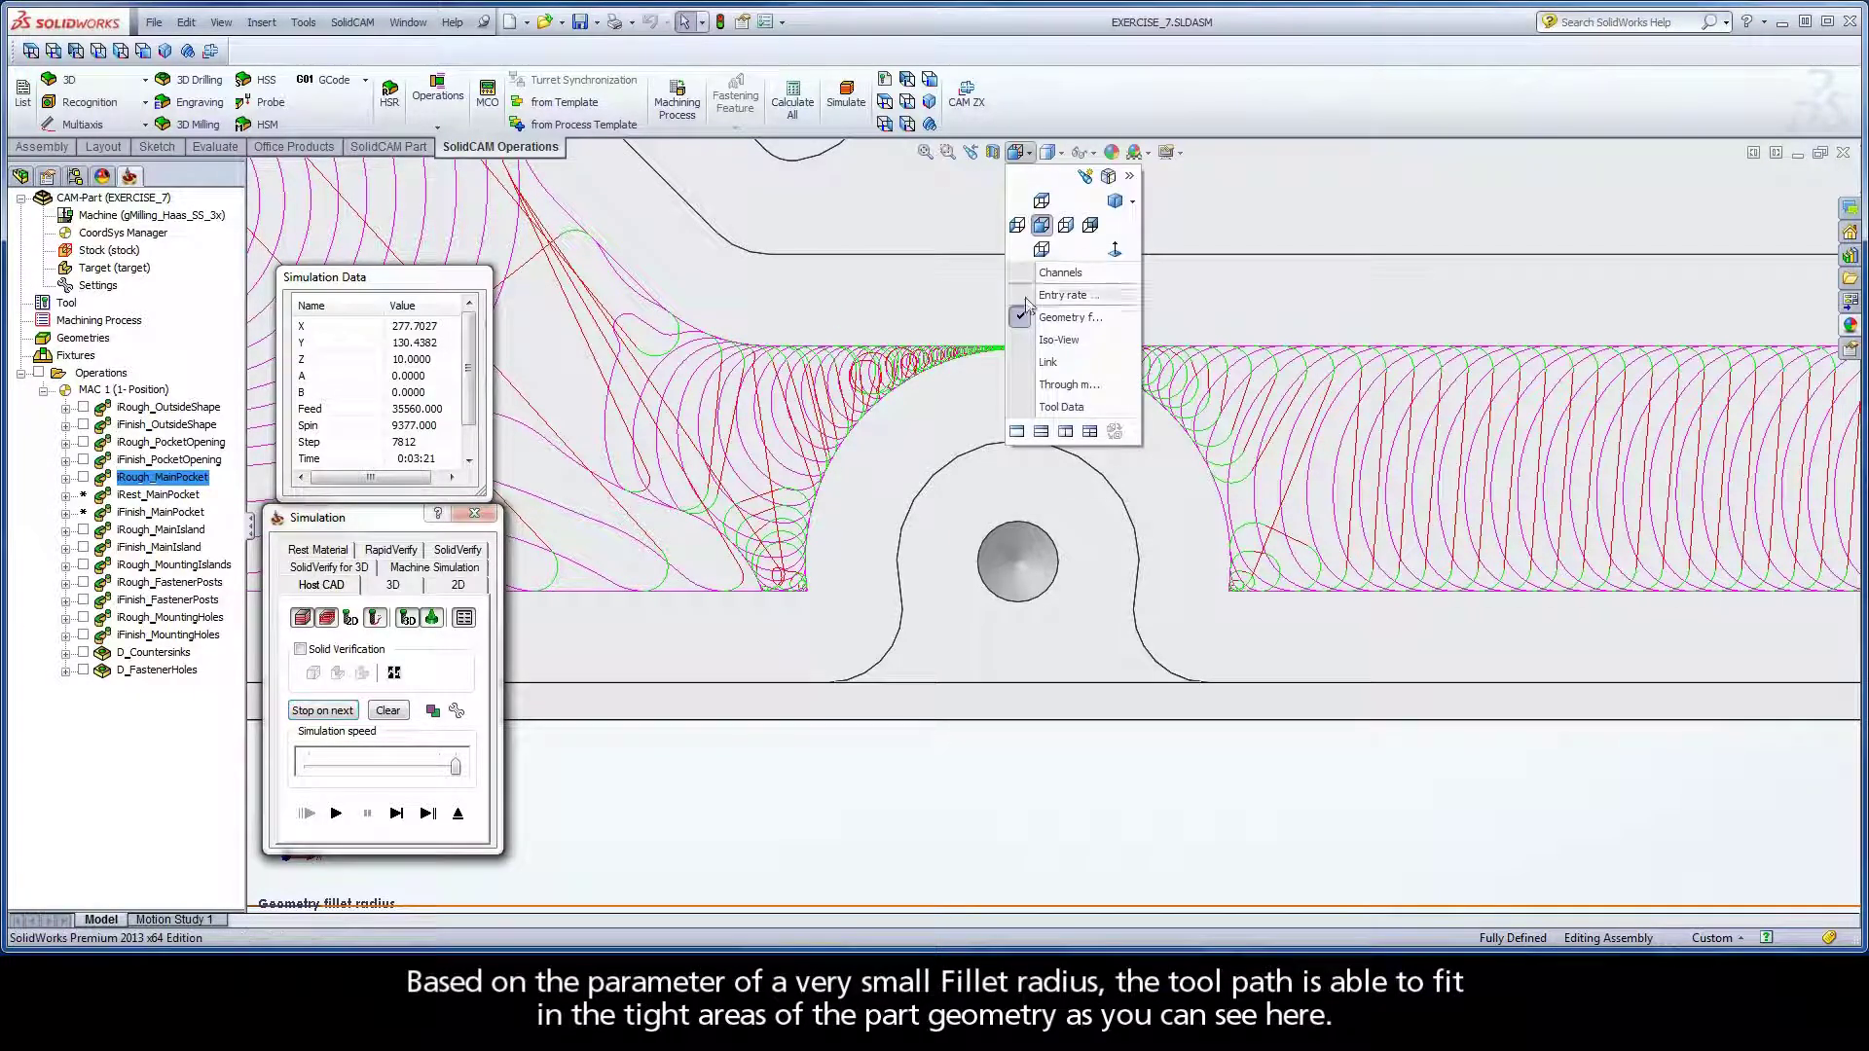
left_click(1025, 340)
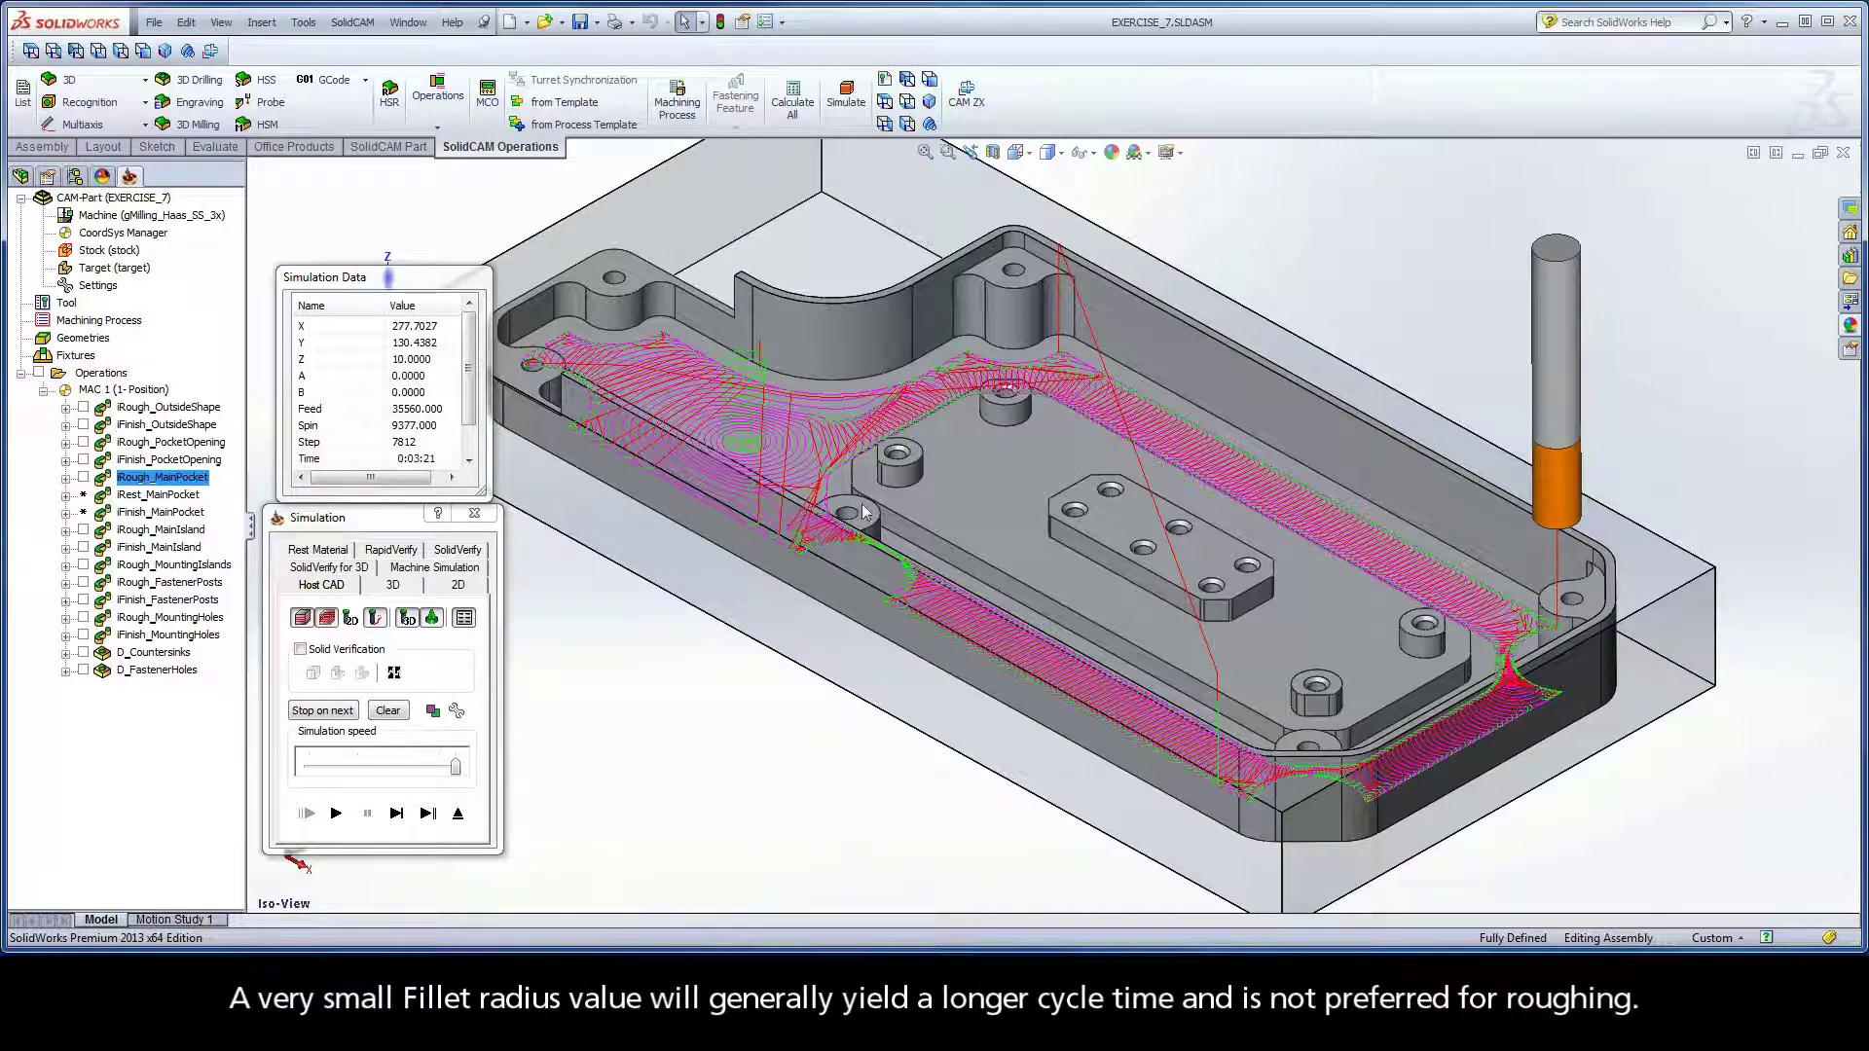
left_click(461, 822)
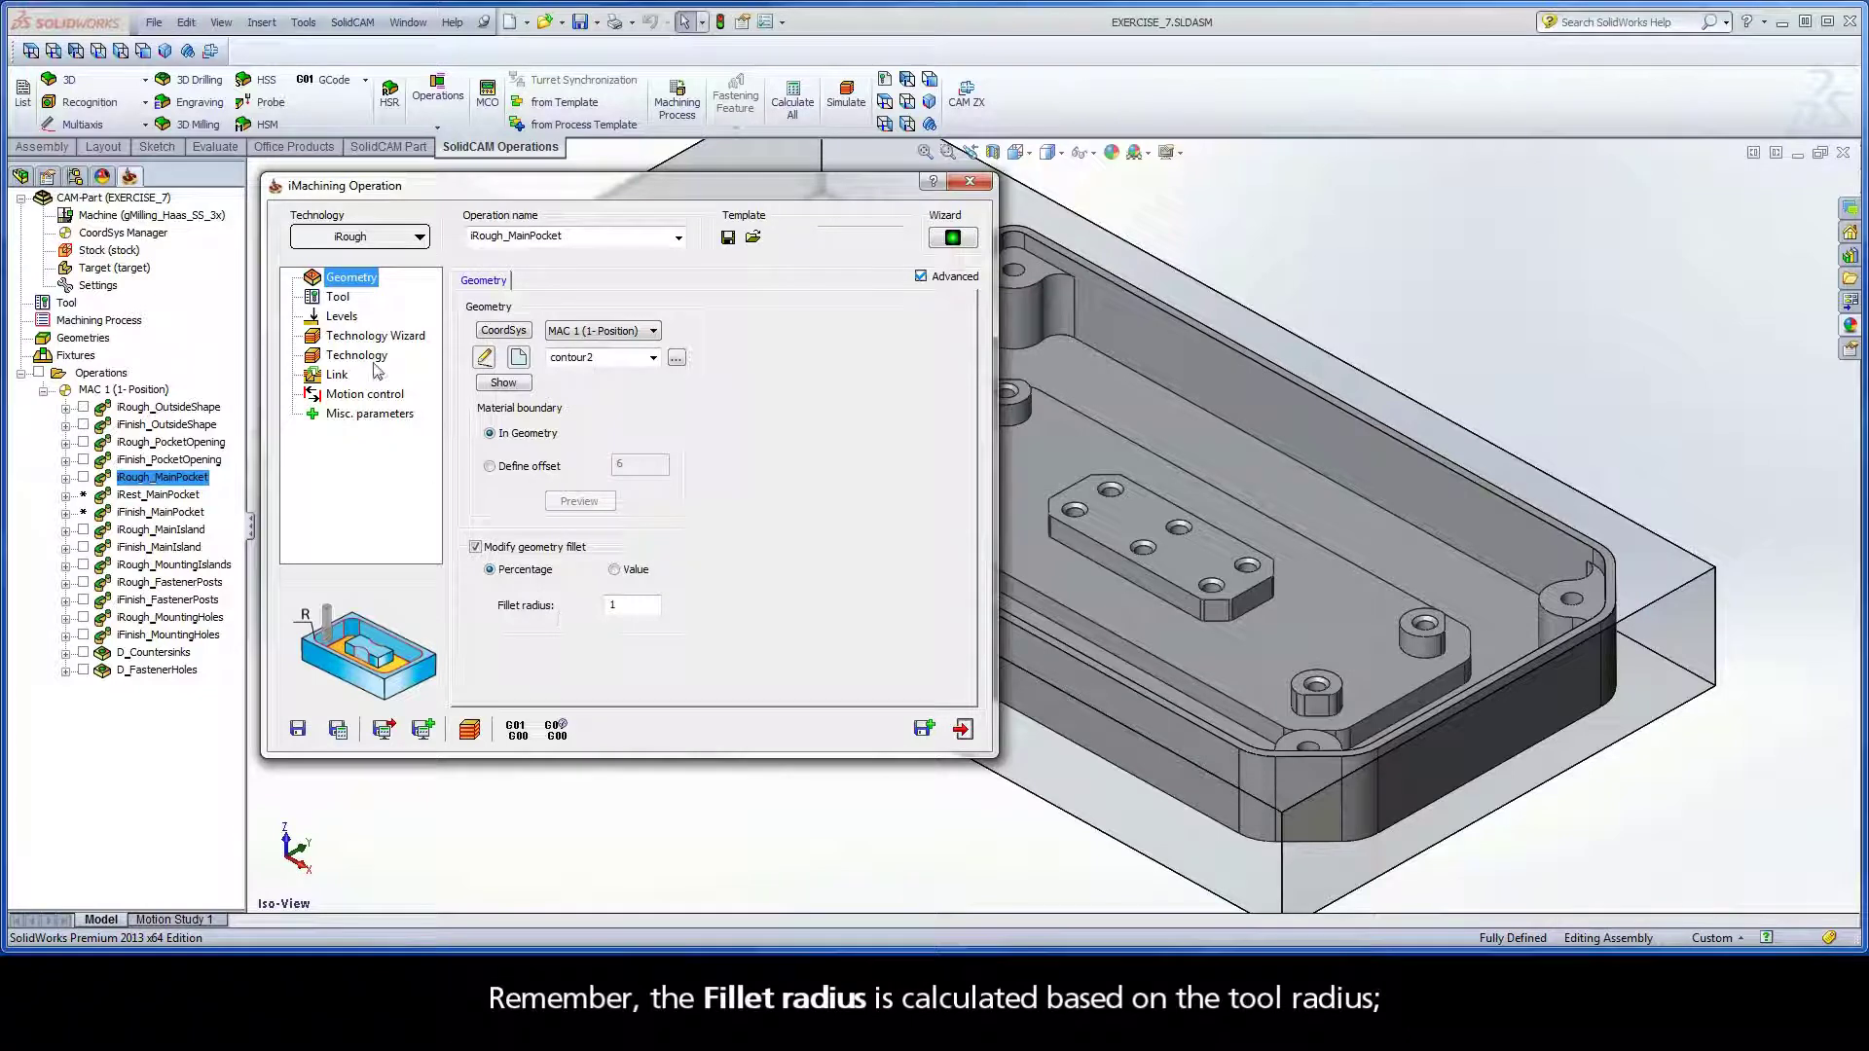
- Check the tool diameter, disable Modify geometry fillet to restore the default fillet radius, and save and calculate iRough_MainPocket
left_click(347, 300)
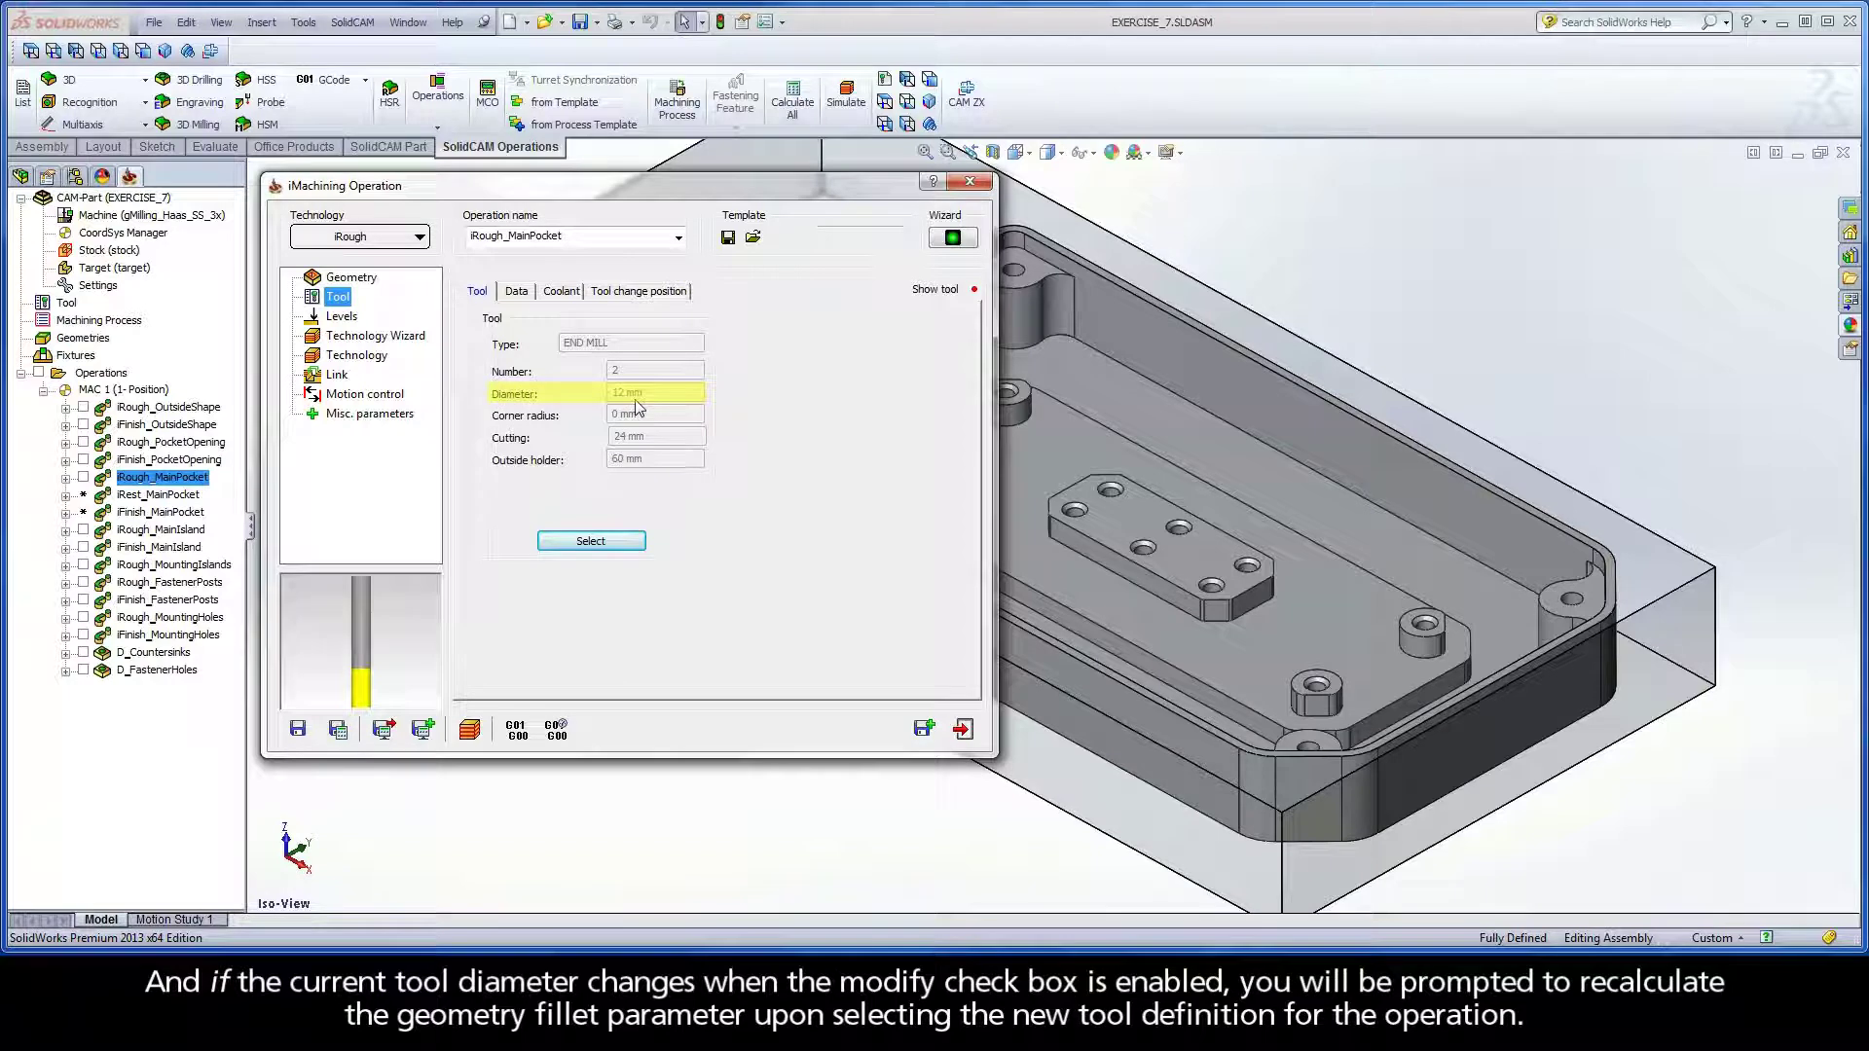
left_click(337, 281)
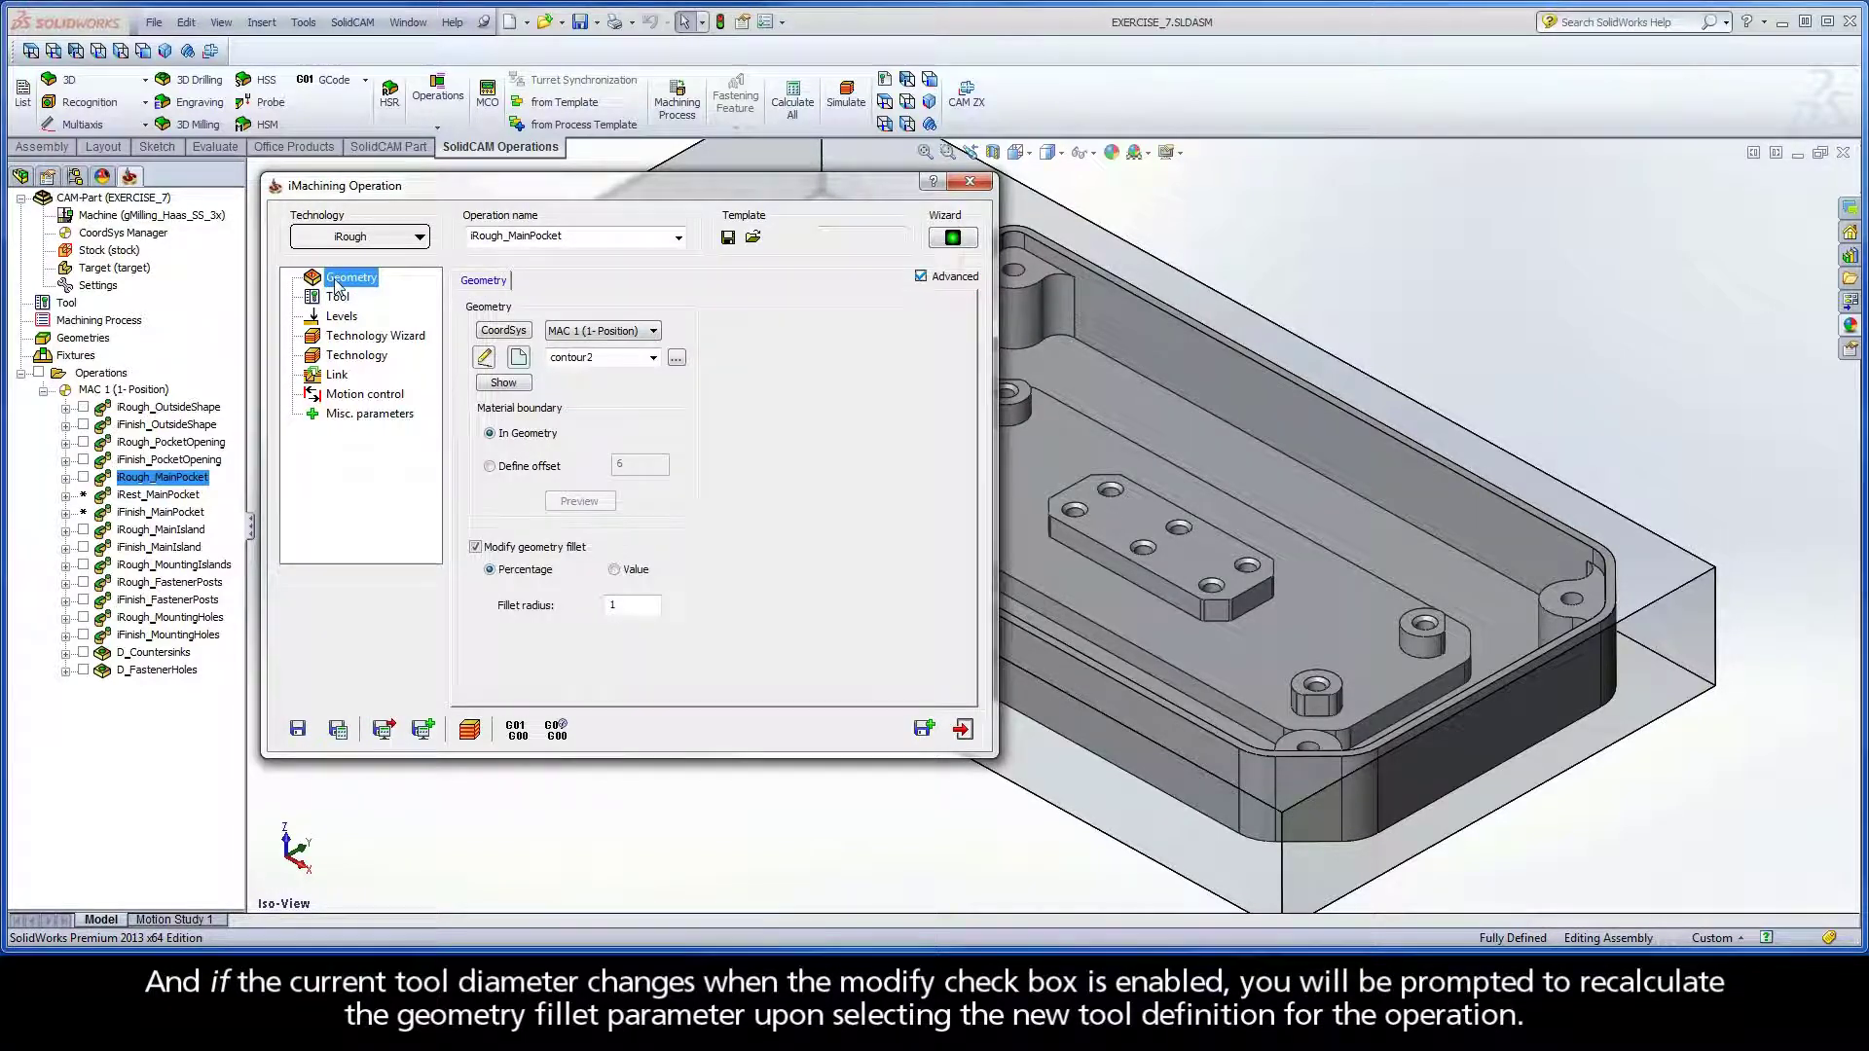
left_click(475, 548)
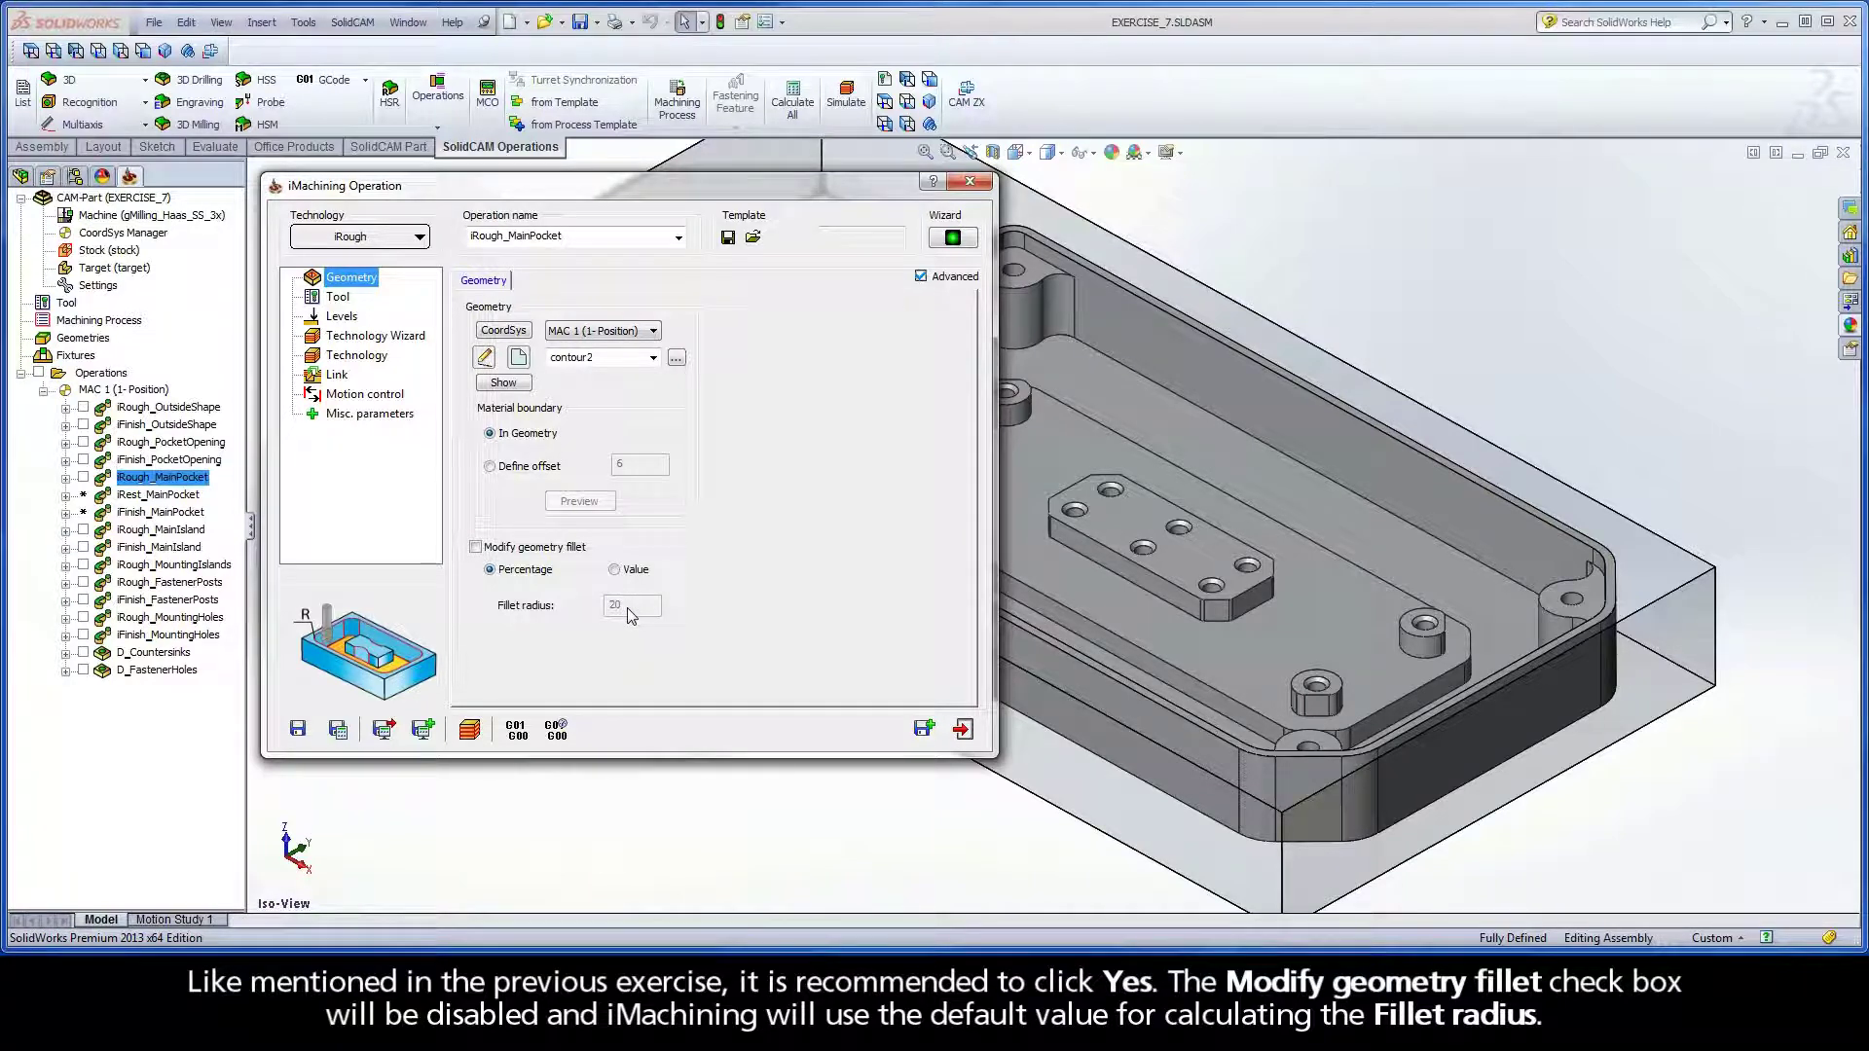
left_click(338, 731)
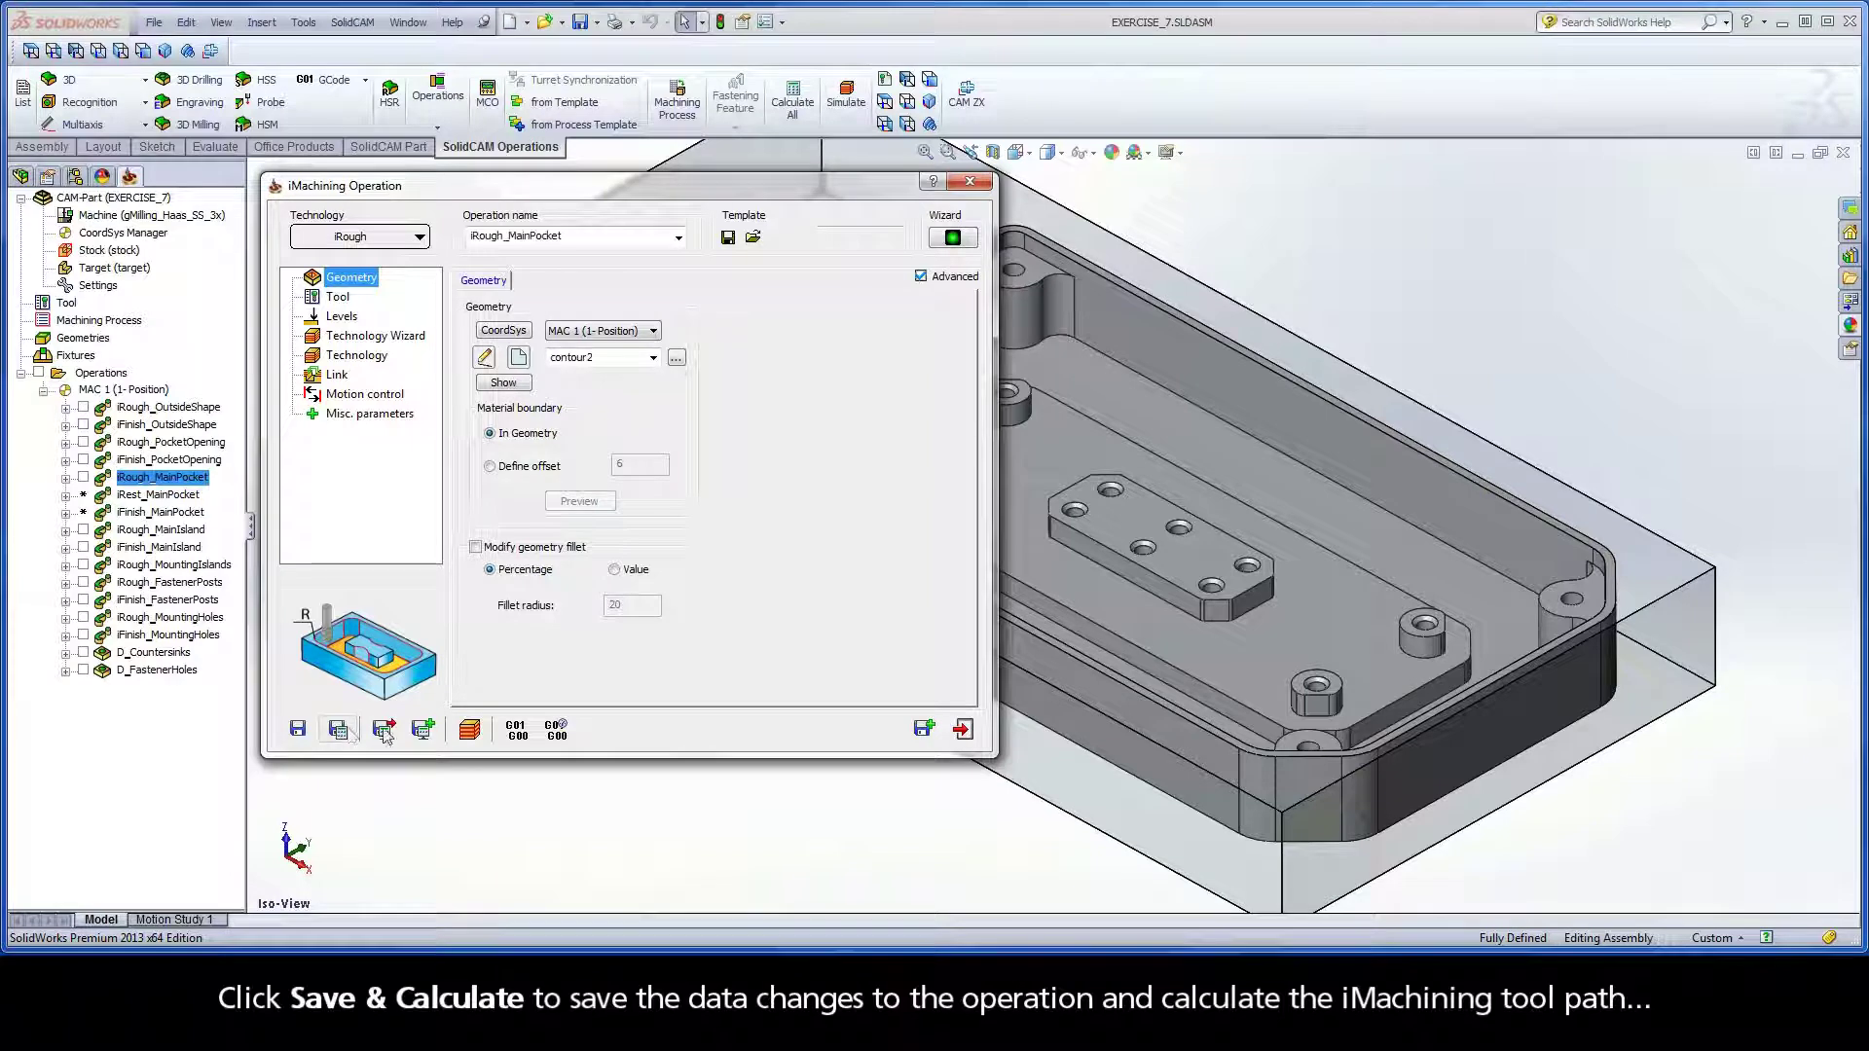
- Simulate the roughing tool path with the default fillet radius, and close both the simulation and the iMachining operation
left_click(471, 731)
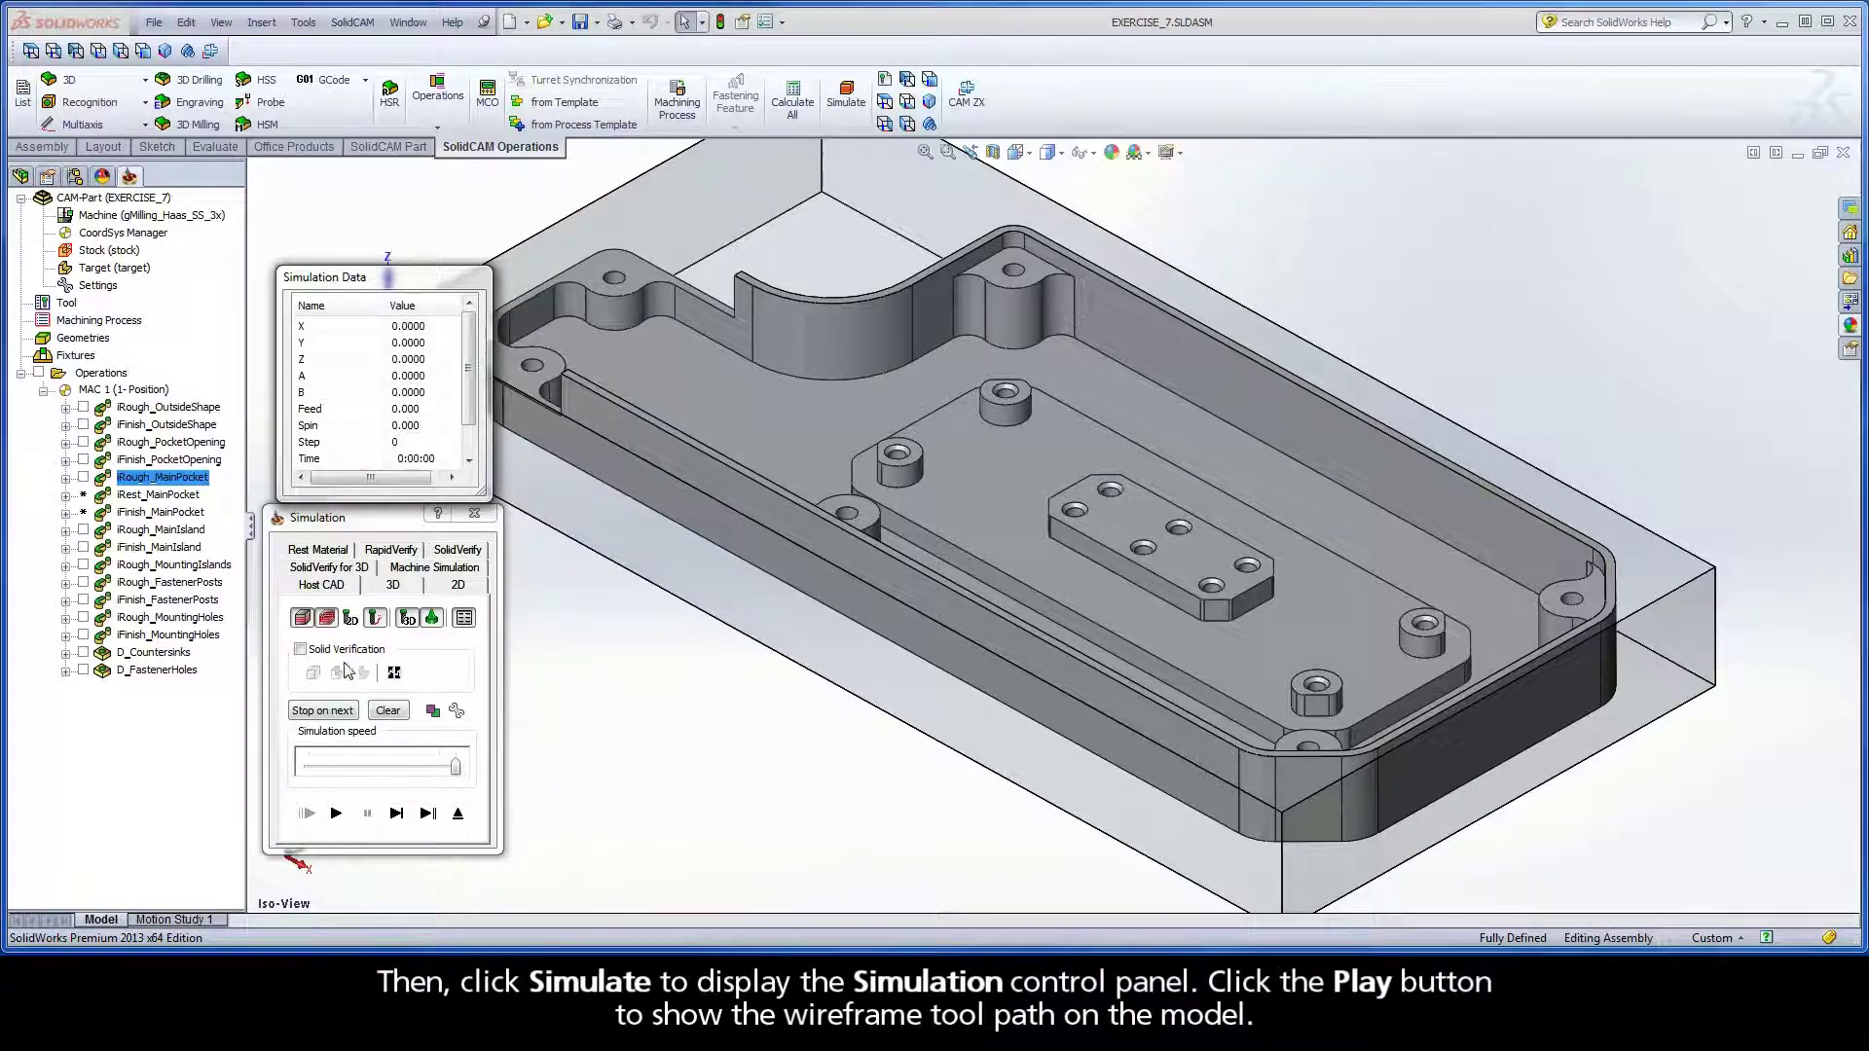
left_click(335, 814)
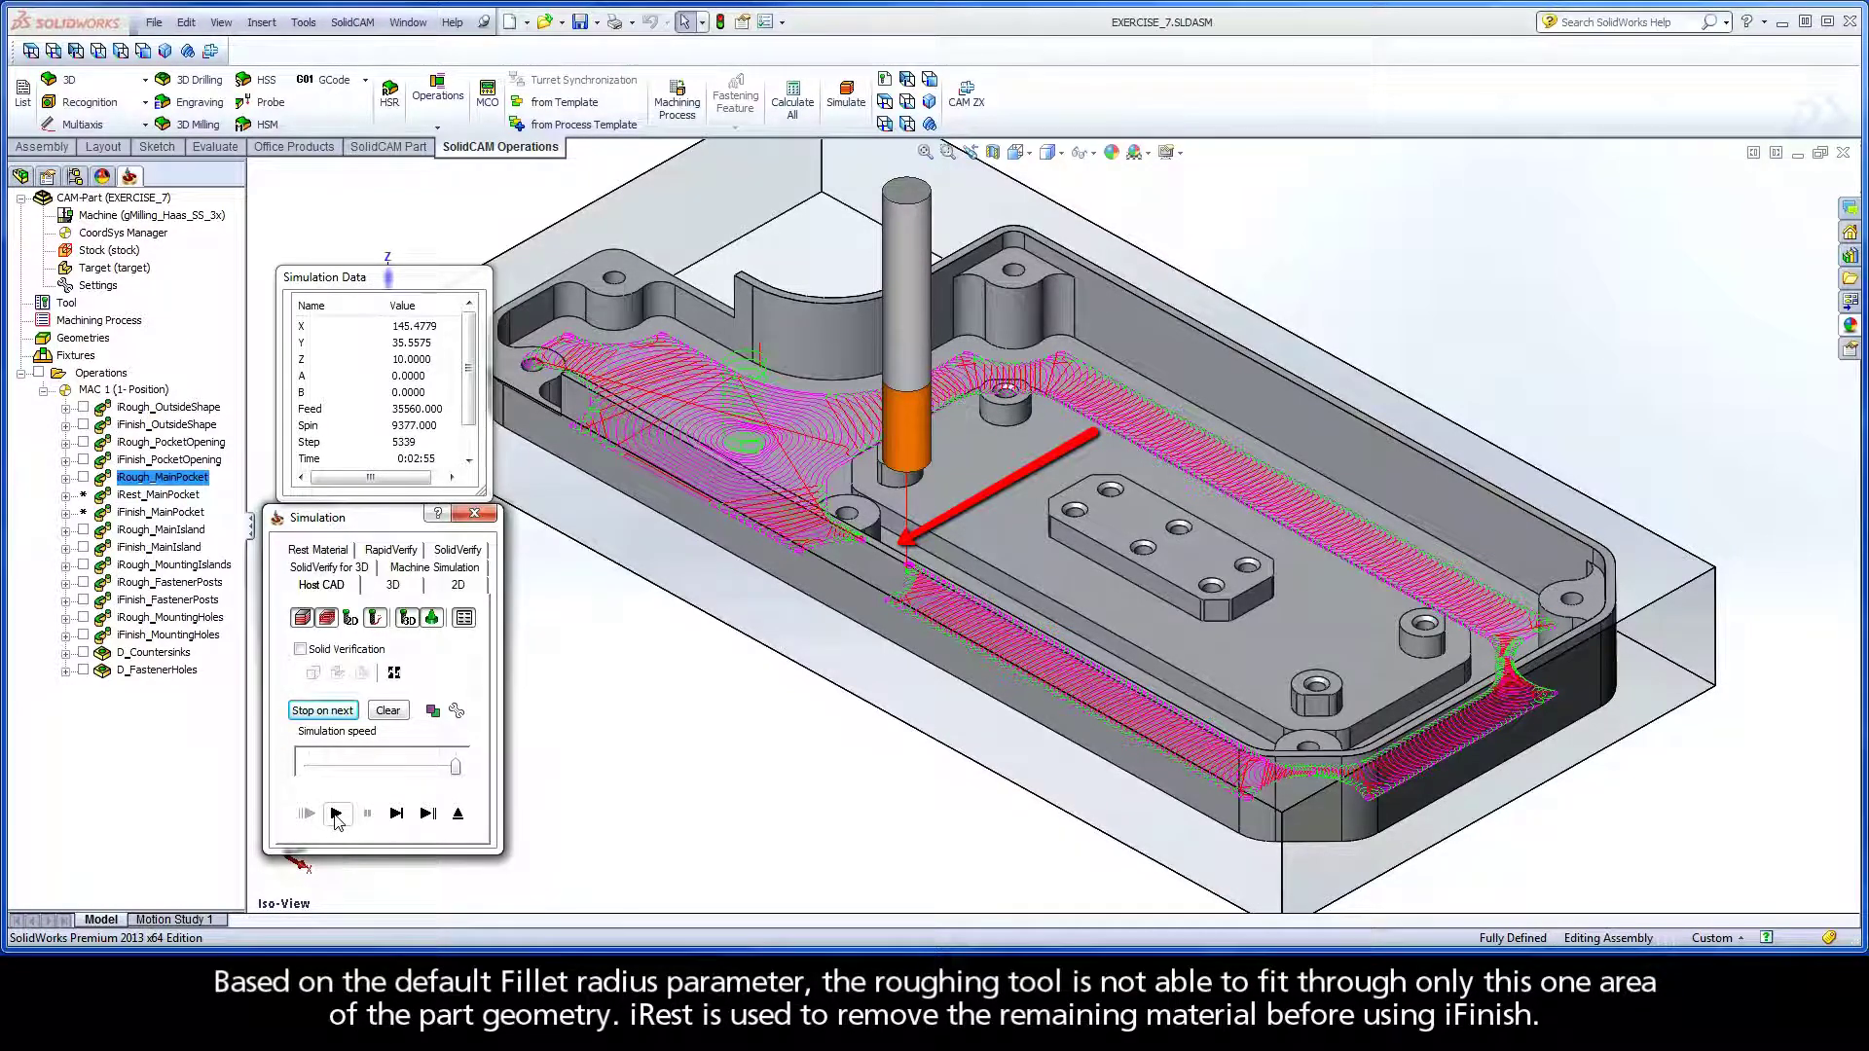
left_click(458, 815)
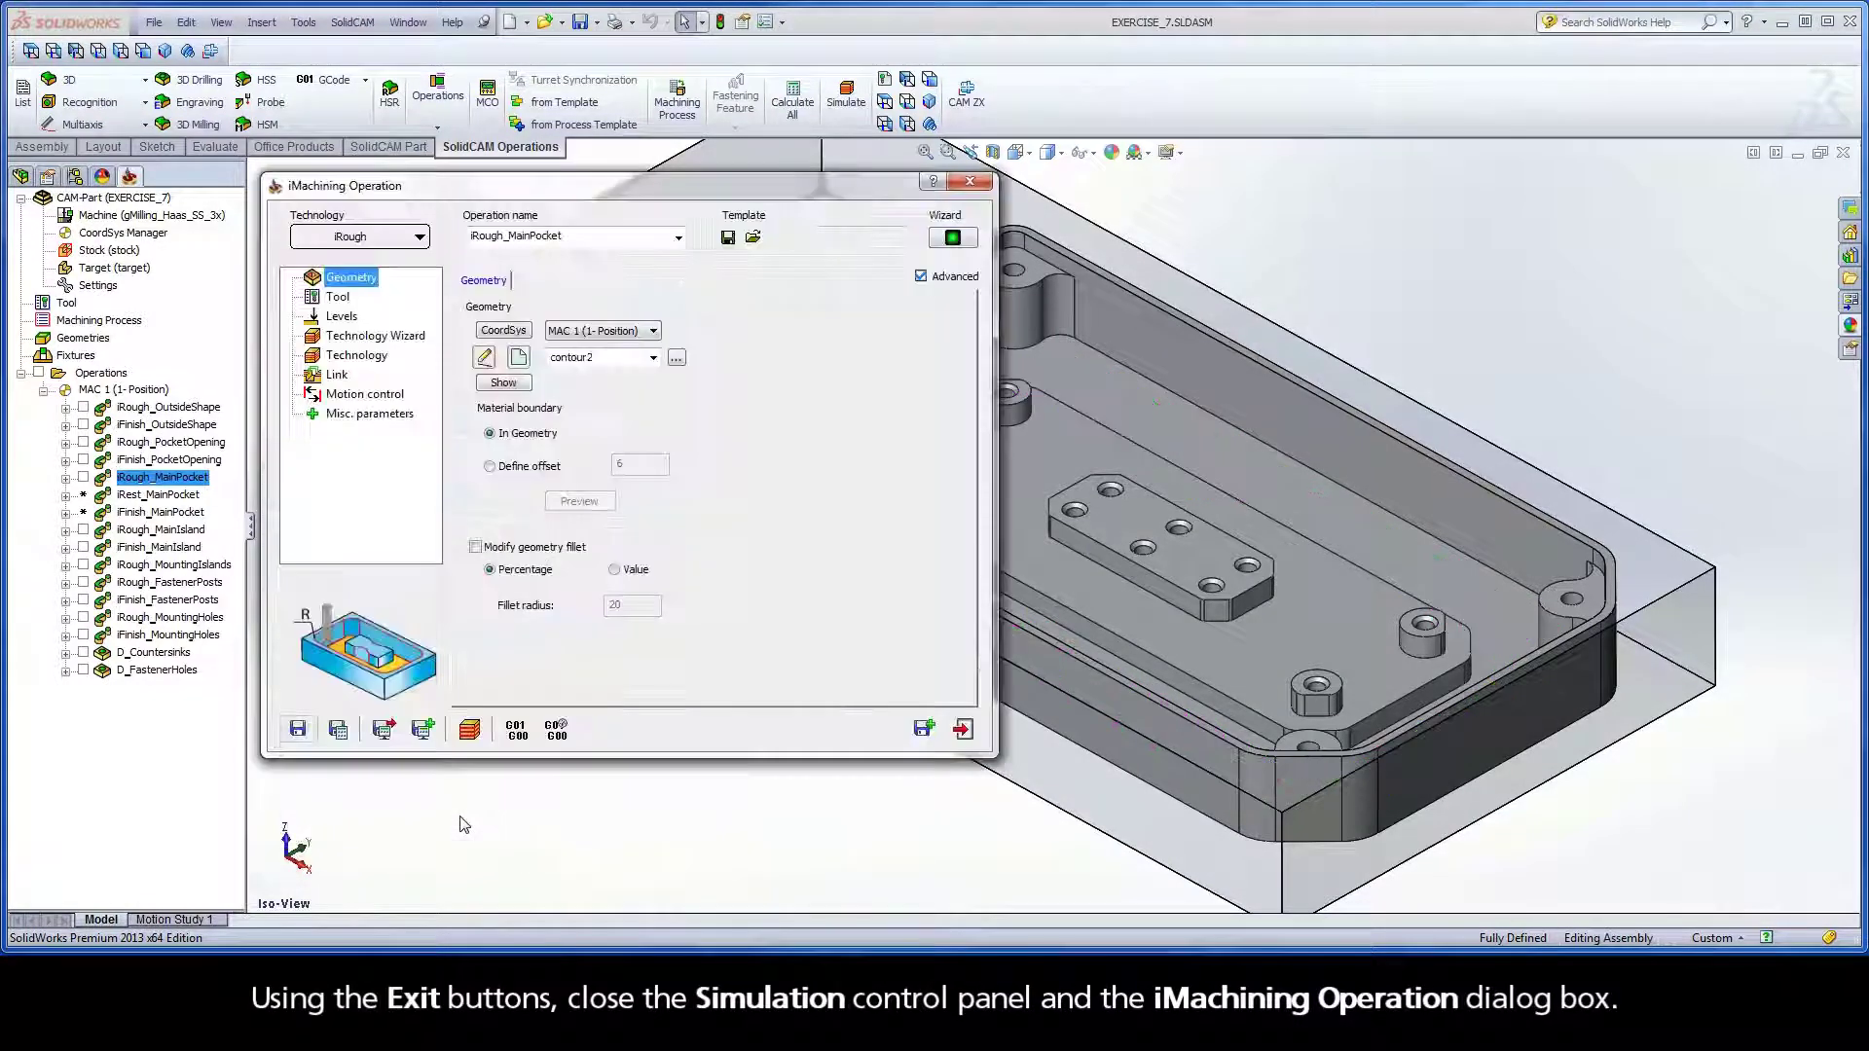
left_click(965, 729)
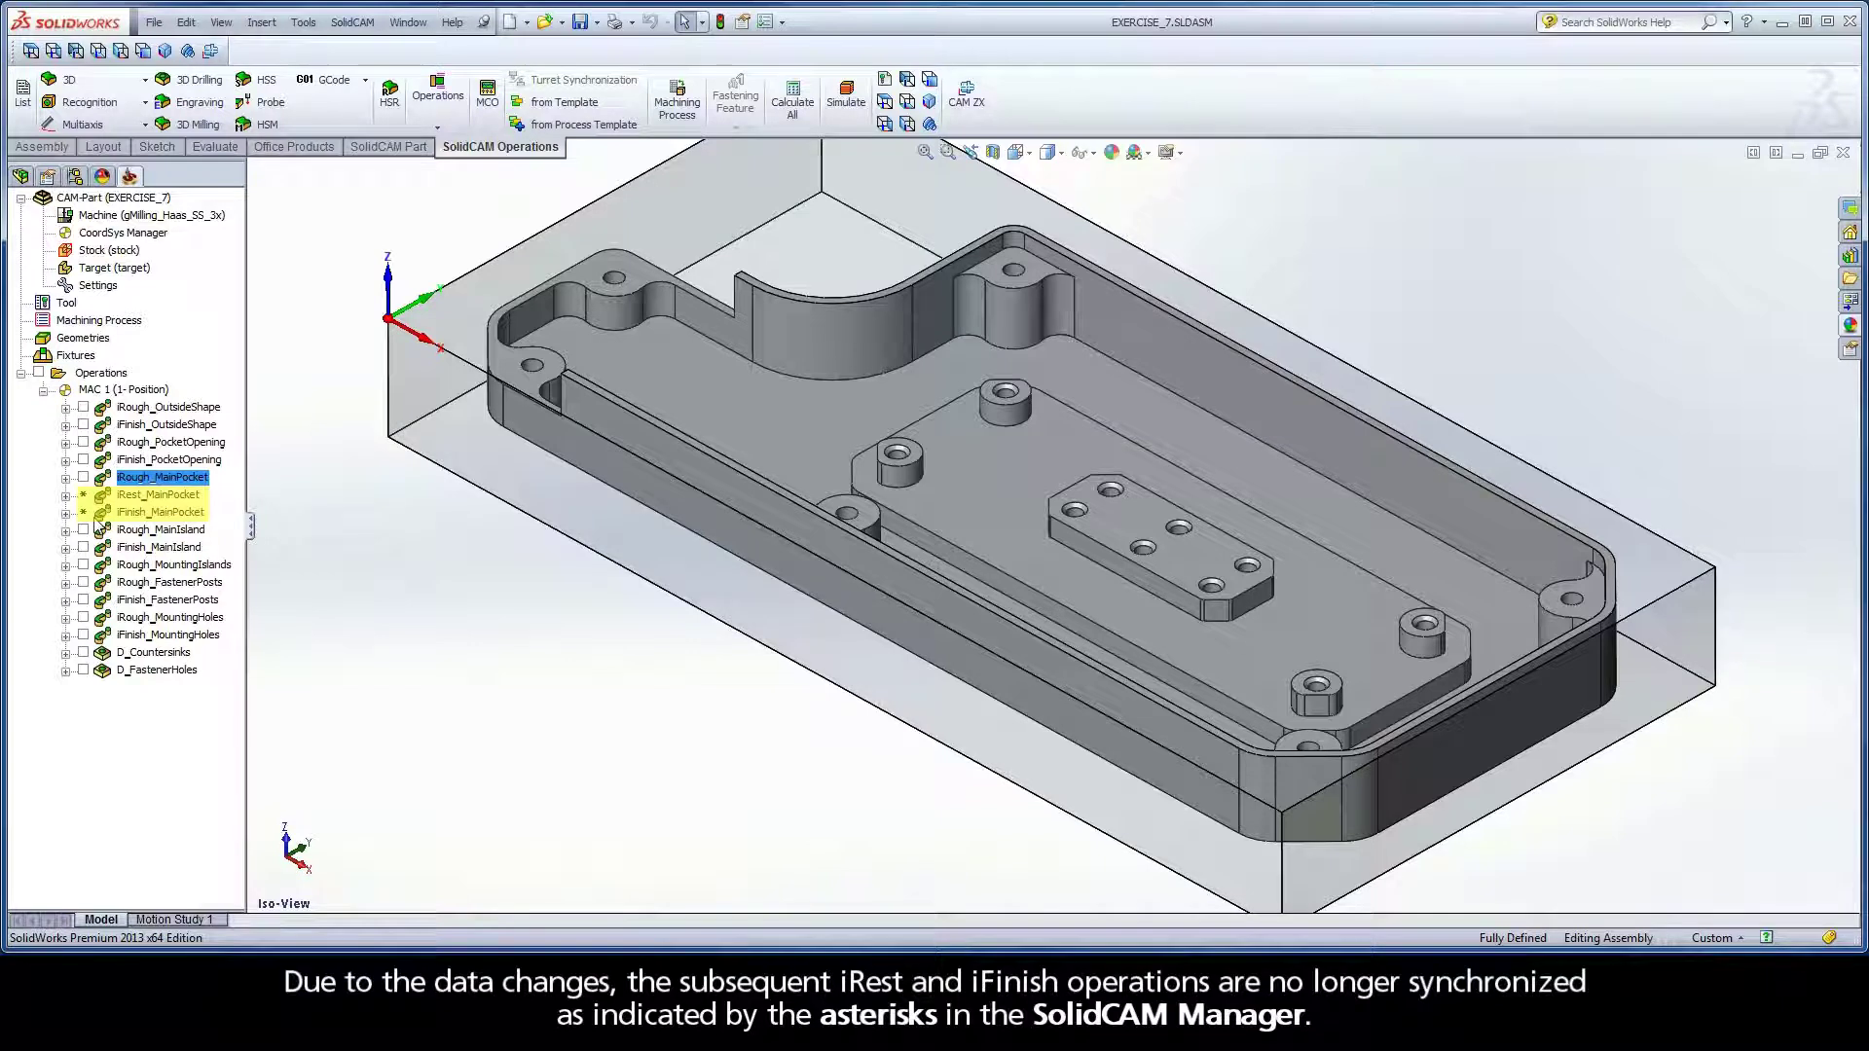
- Calculate the iRest_MainPocket and iFinish_MainPocket operations together to resynchronize them
left_click(146, 494)
left_click(137, 513, "shift")
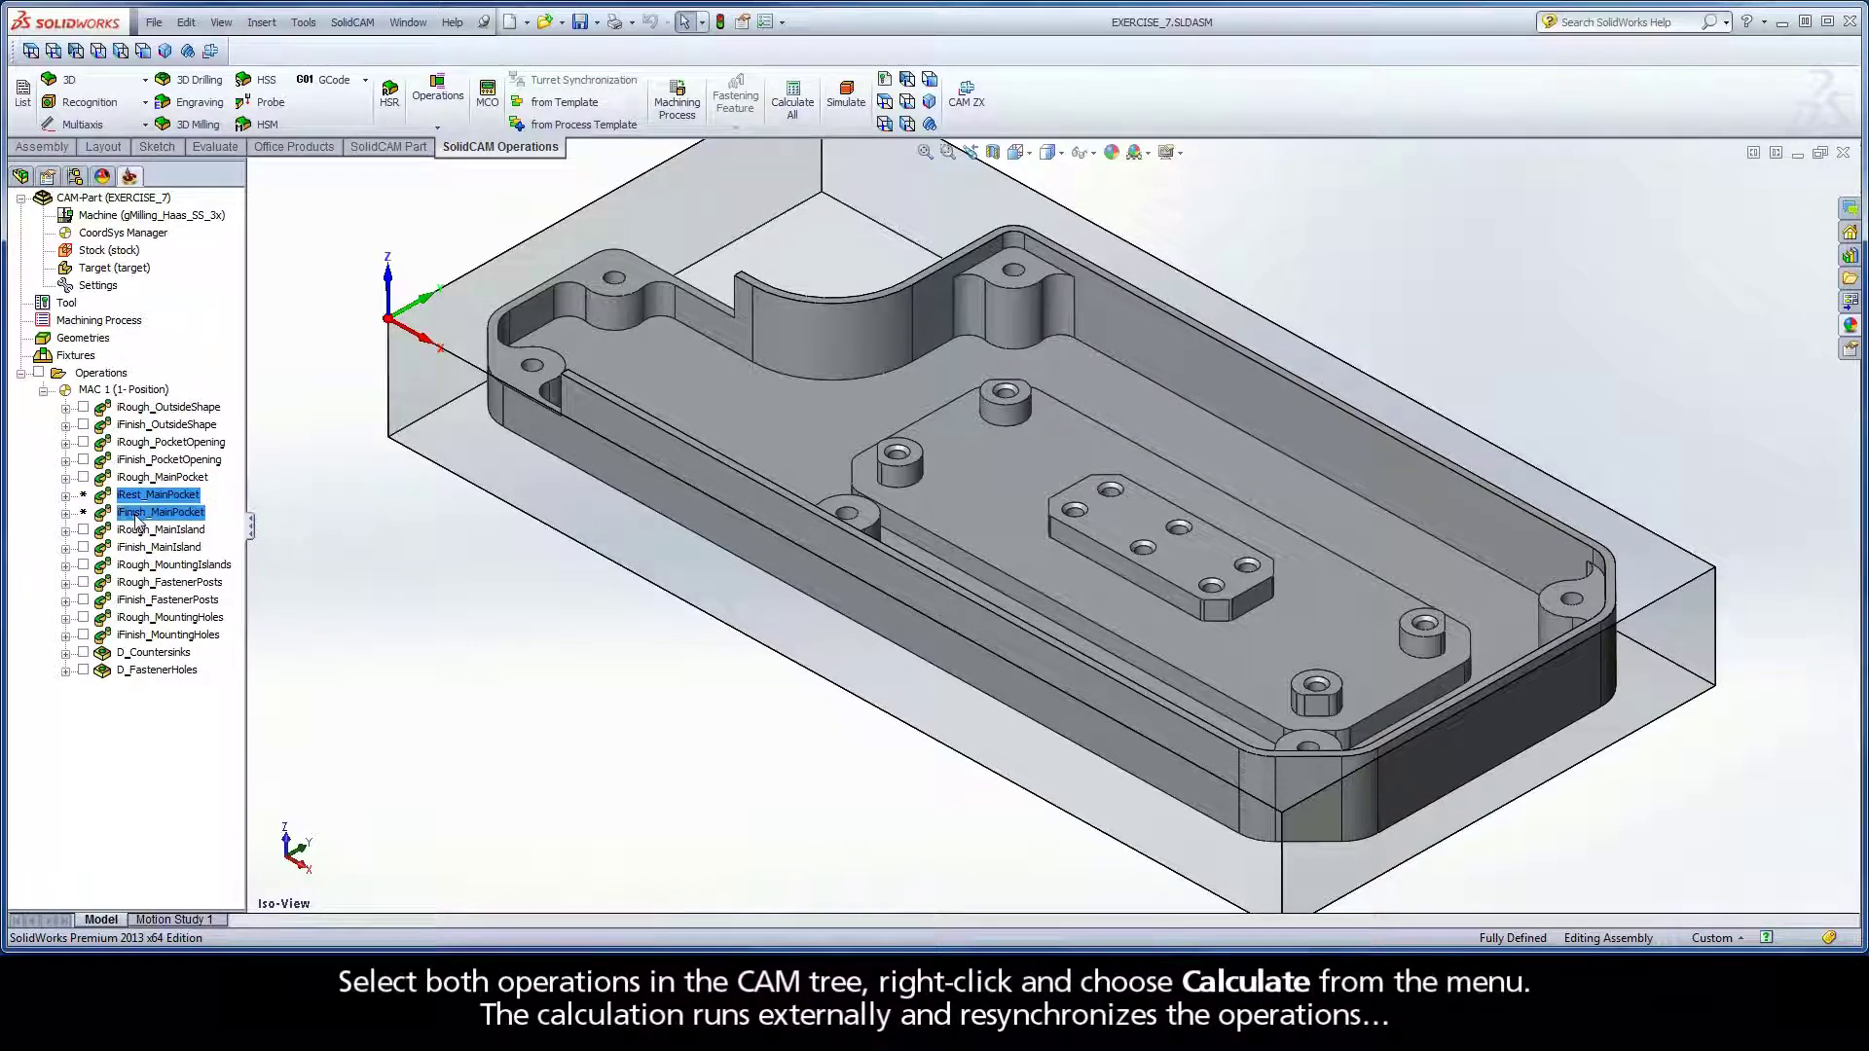
right_click(137, 518)
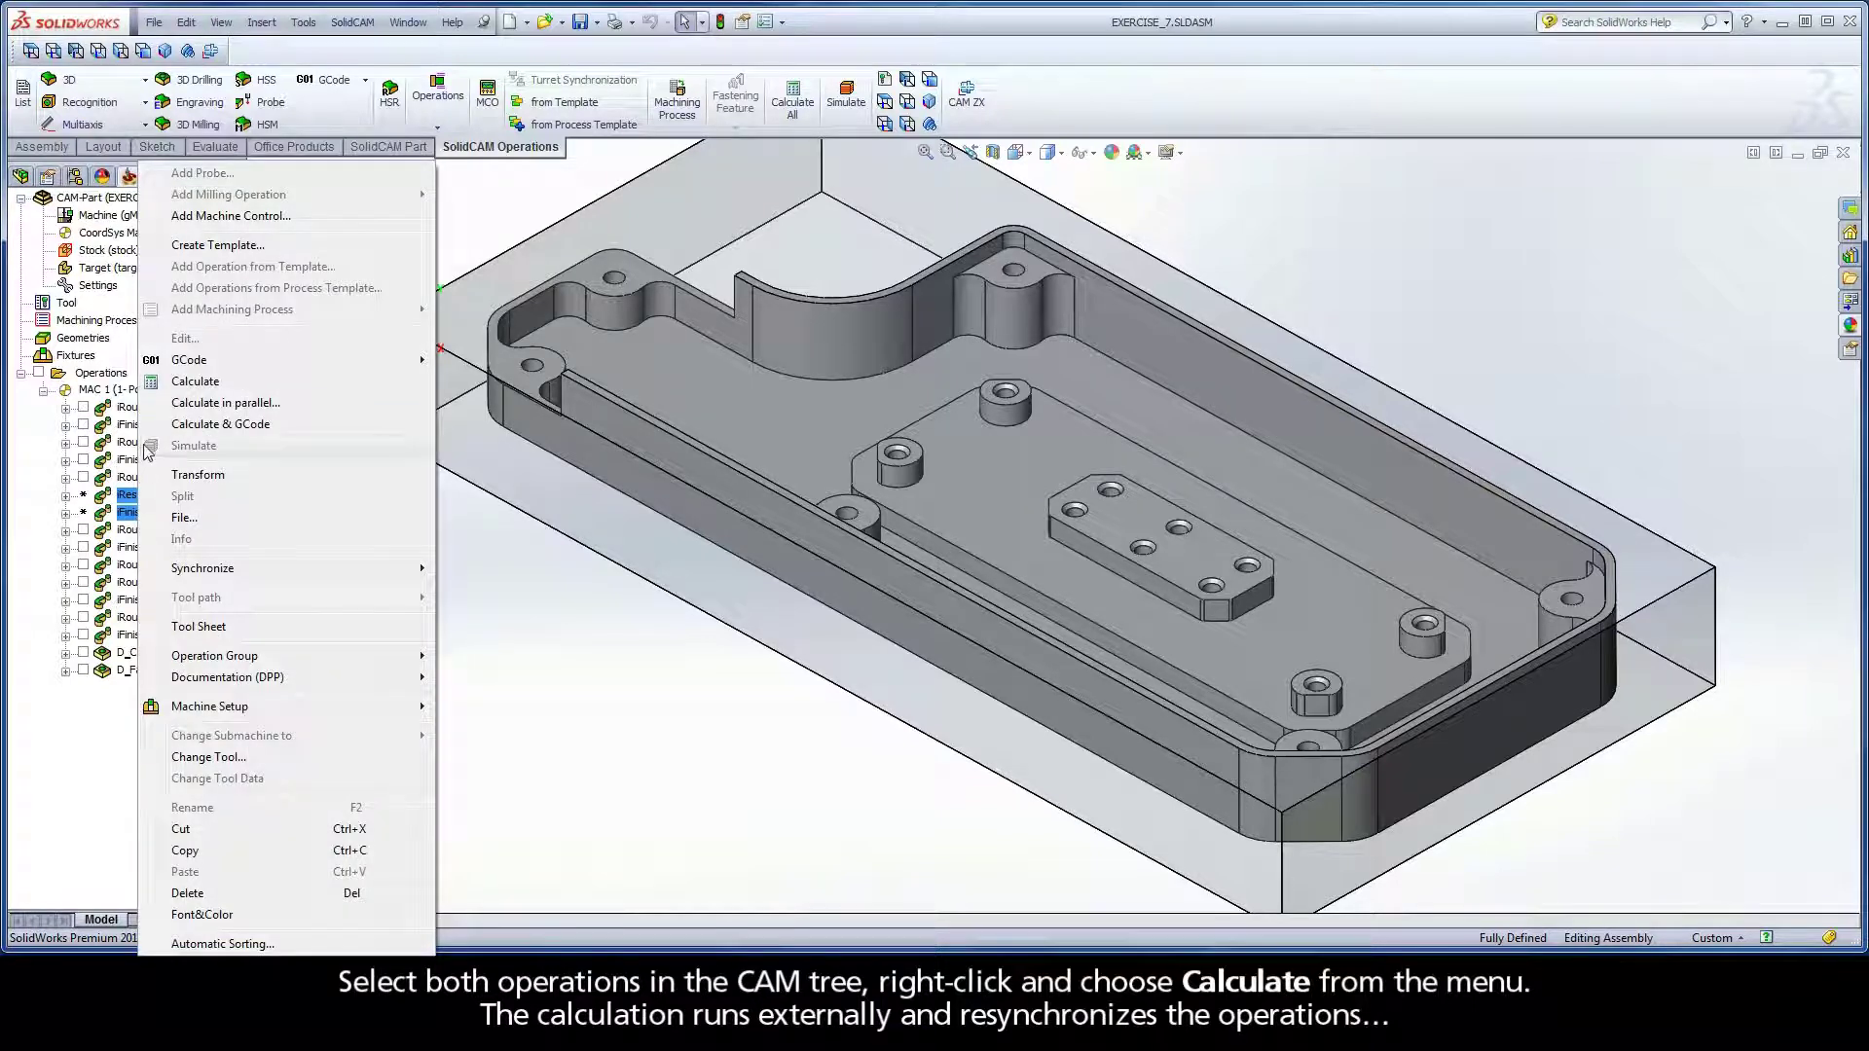
left_click(151, 382)
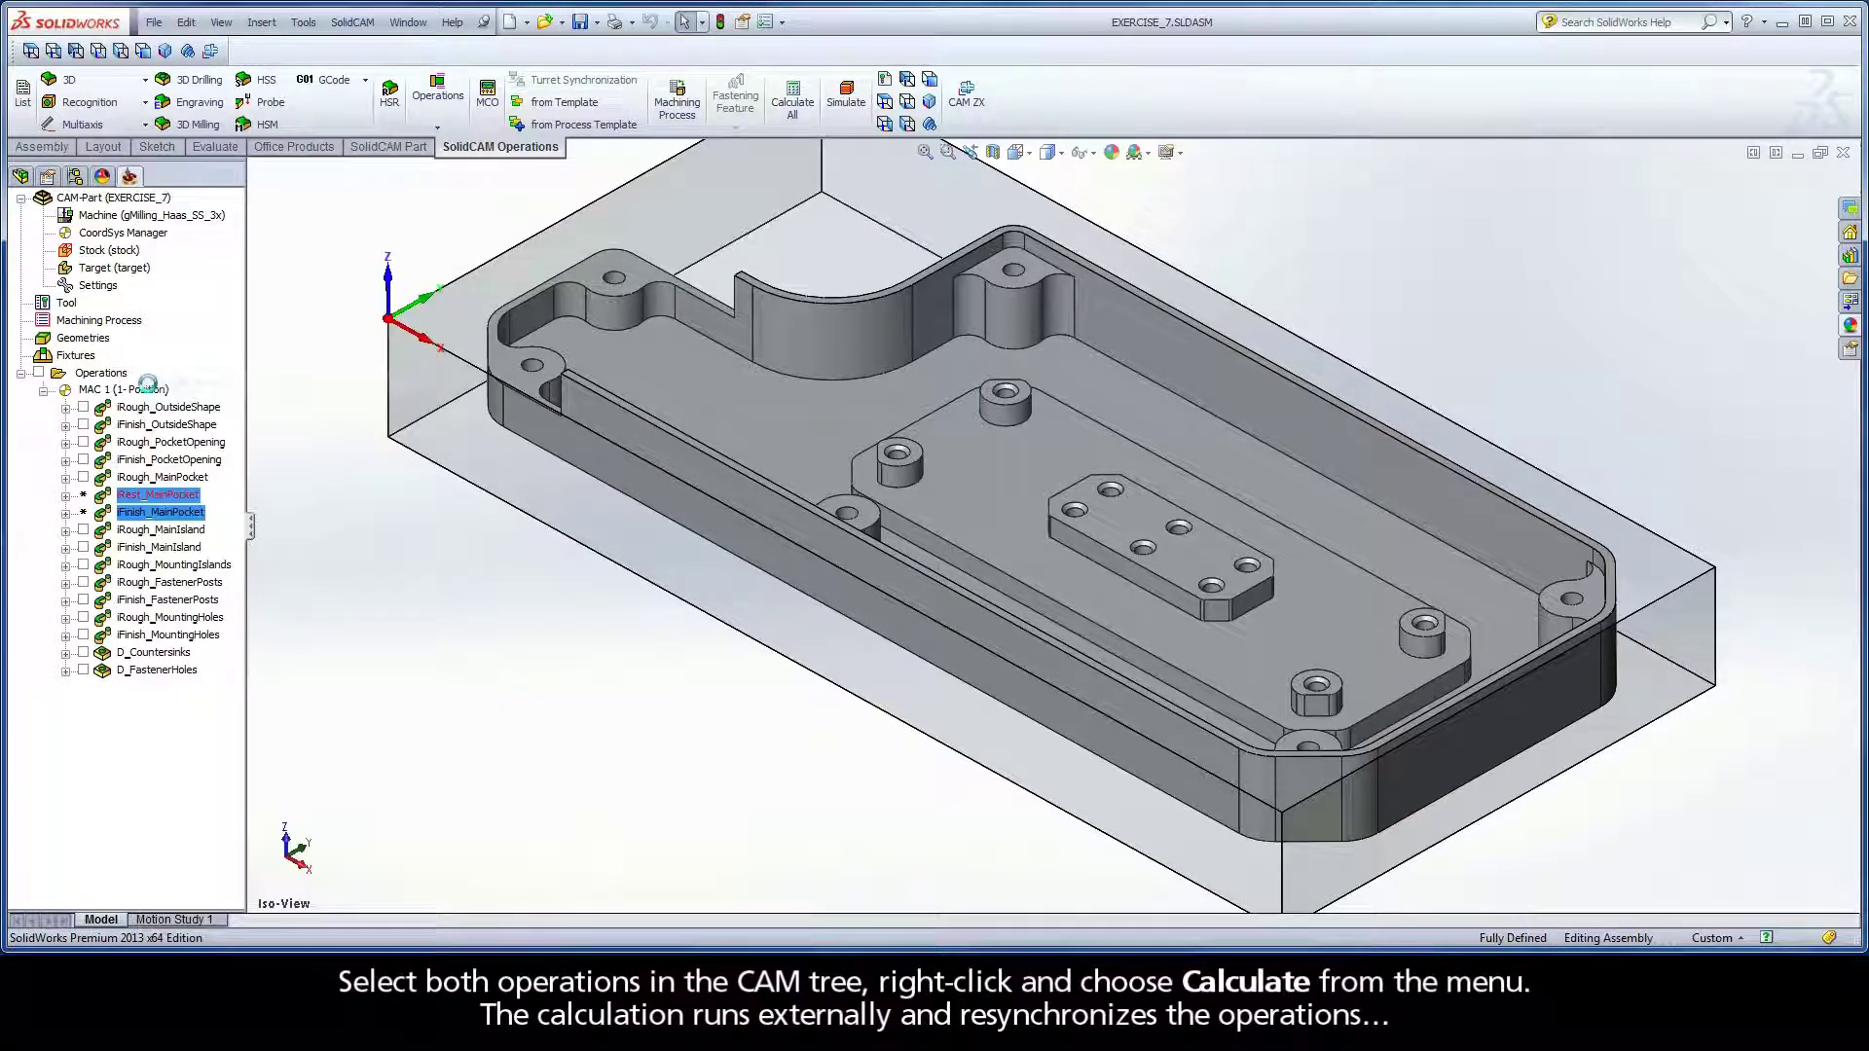